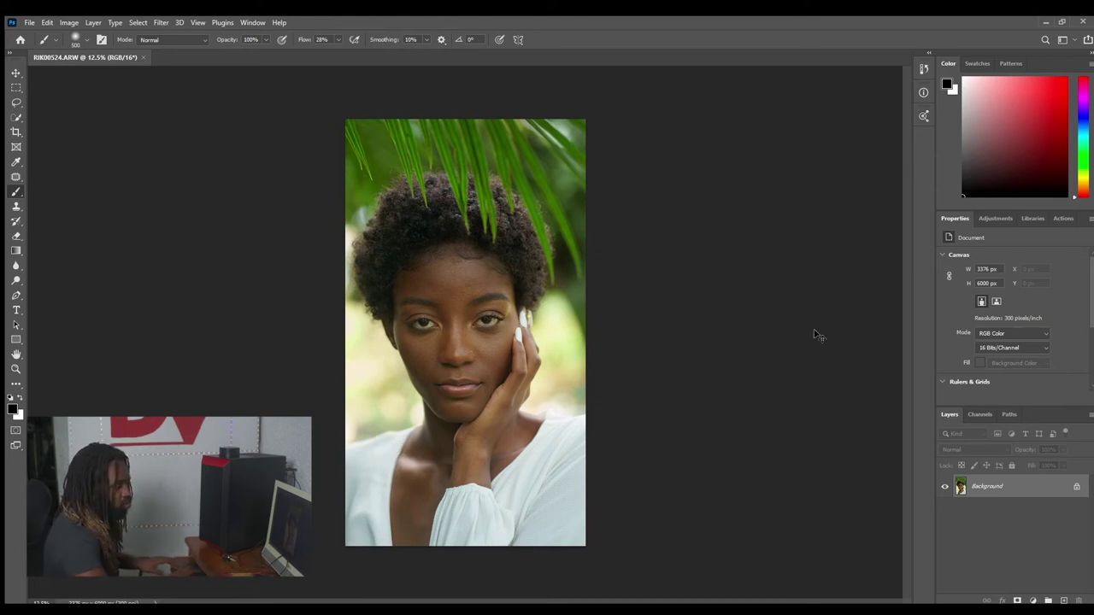
Step: Duplicate the background layer twice and rename the upper copy High
key(ctrl+j)
key(ctrl+j)
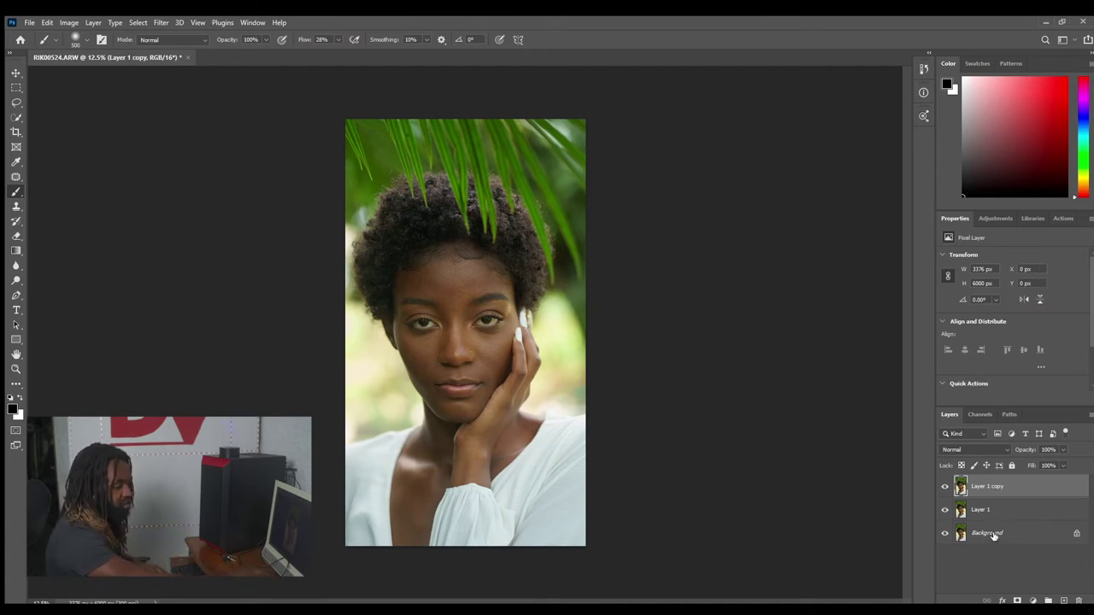
double_click(995, 491)
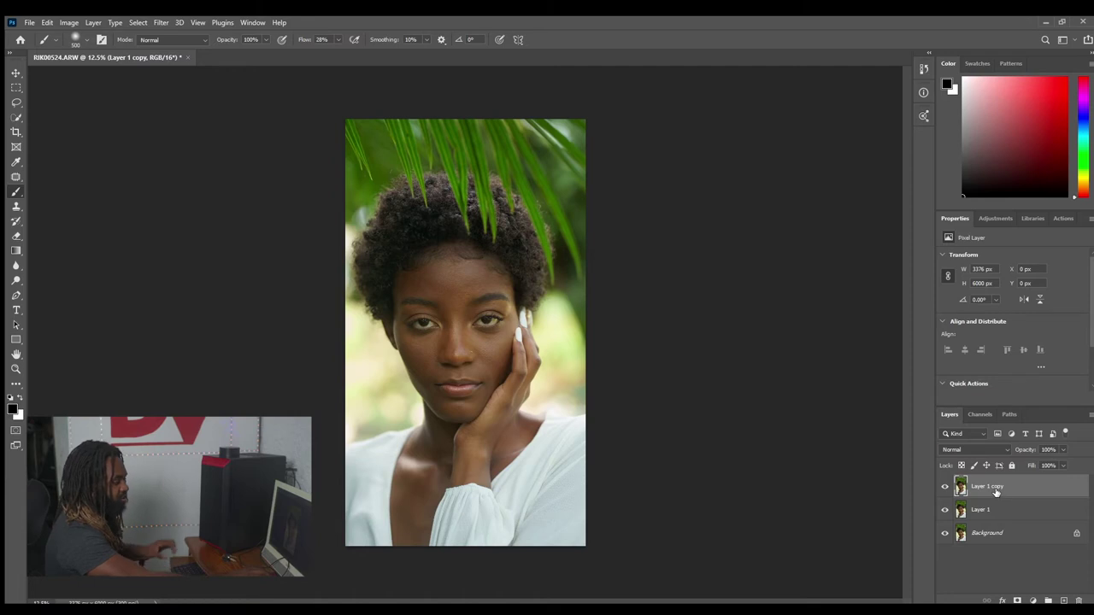
text(H)
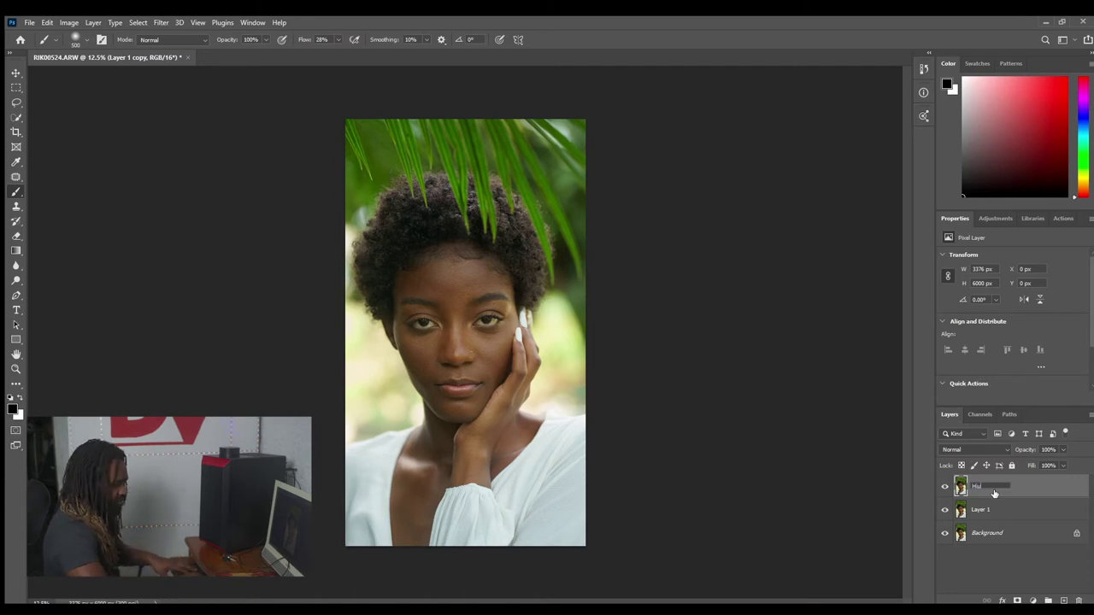
text(igh)
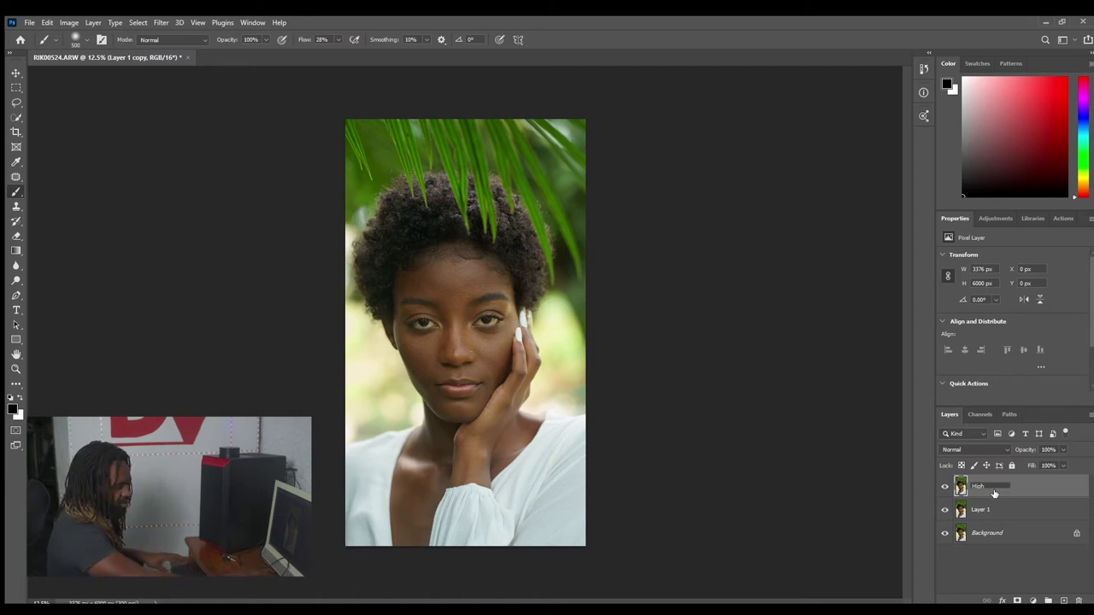
Step: Rename the lower duplicate layer Low
click(985, 510)
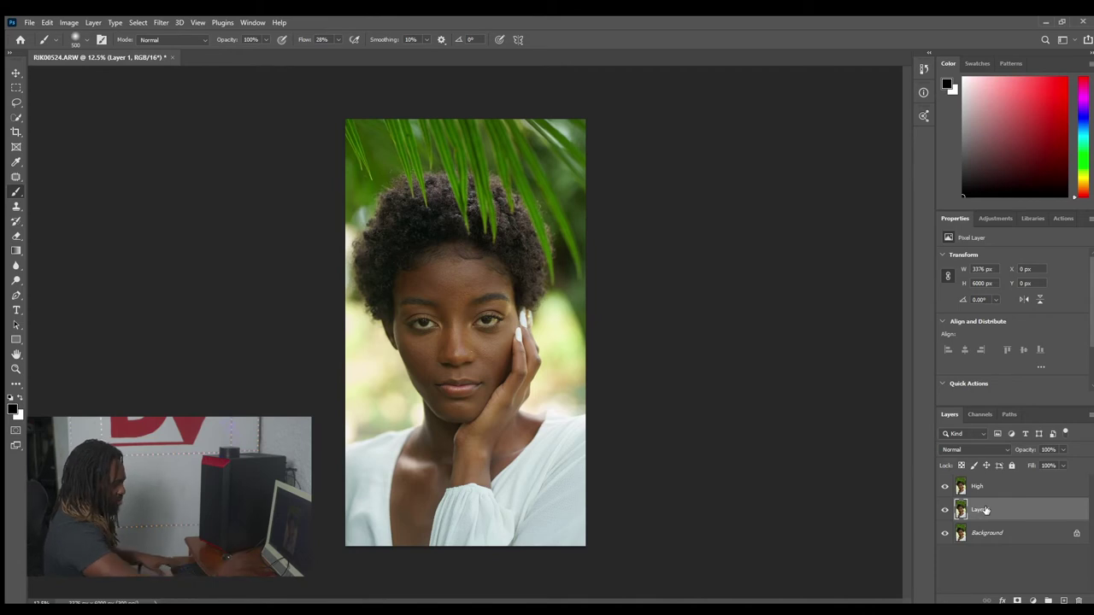
double_click(986, 511)
text(Low)
key(Return)
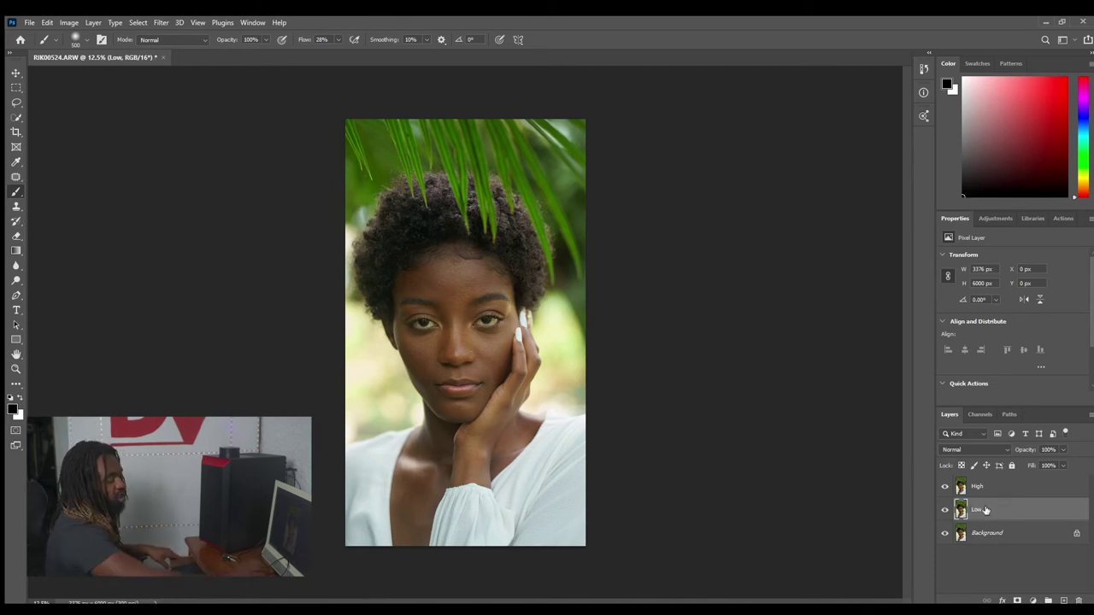
Step: Hide the High layer and blur the Low layer to soften the fine skin texture
click(944, 487)
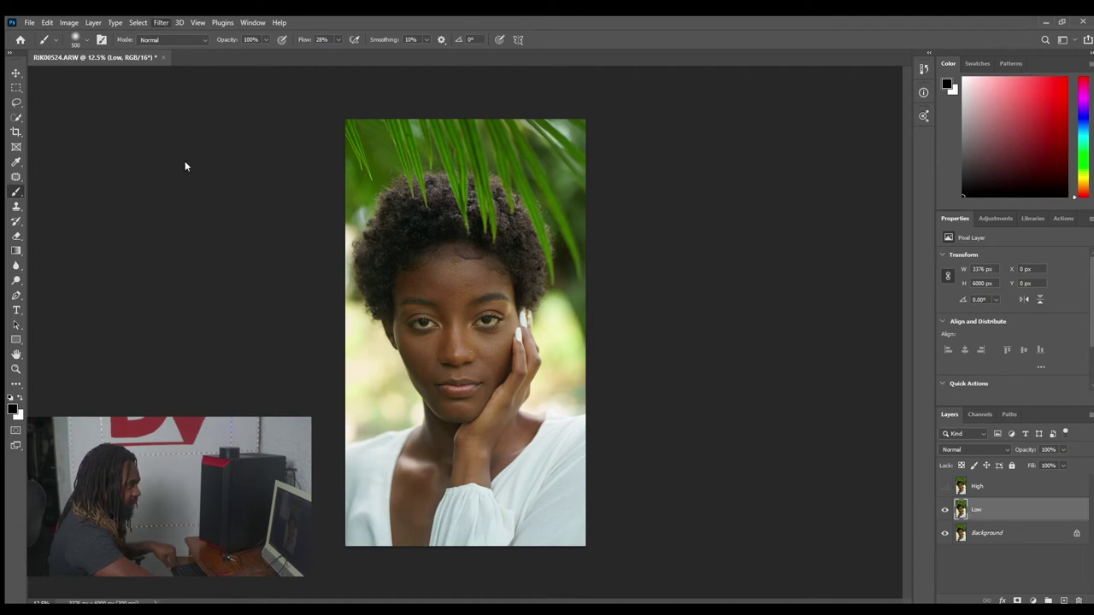
key(h)
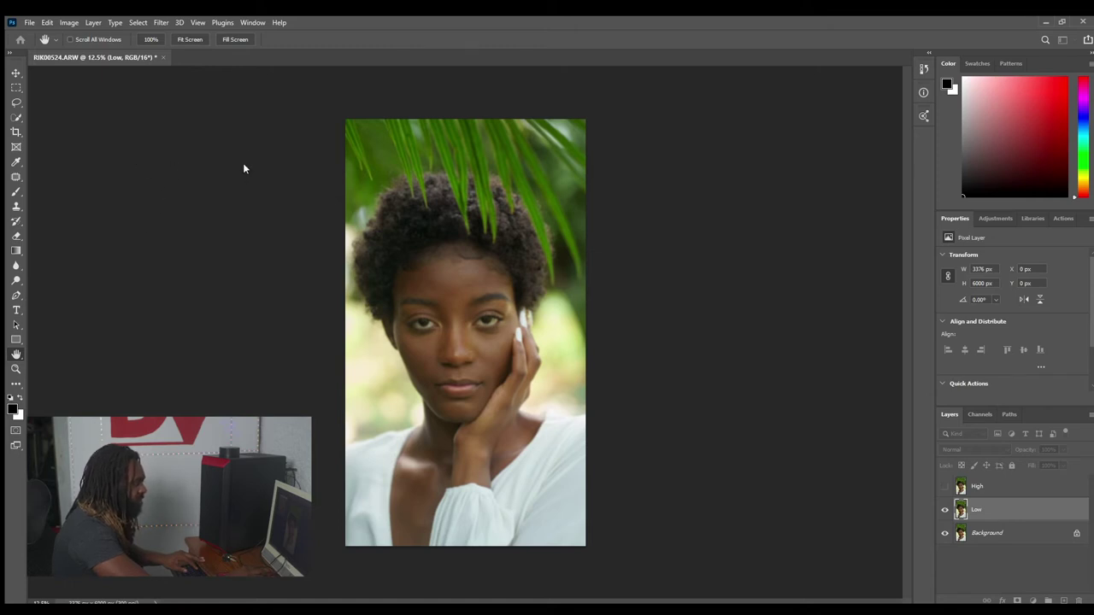
key(b)
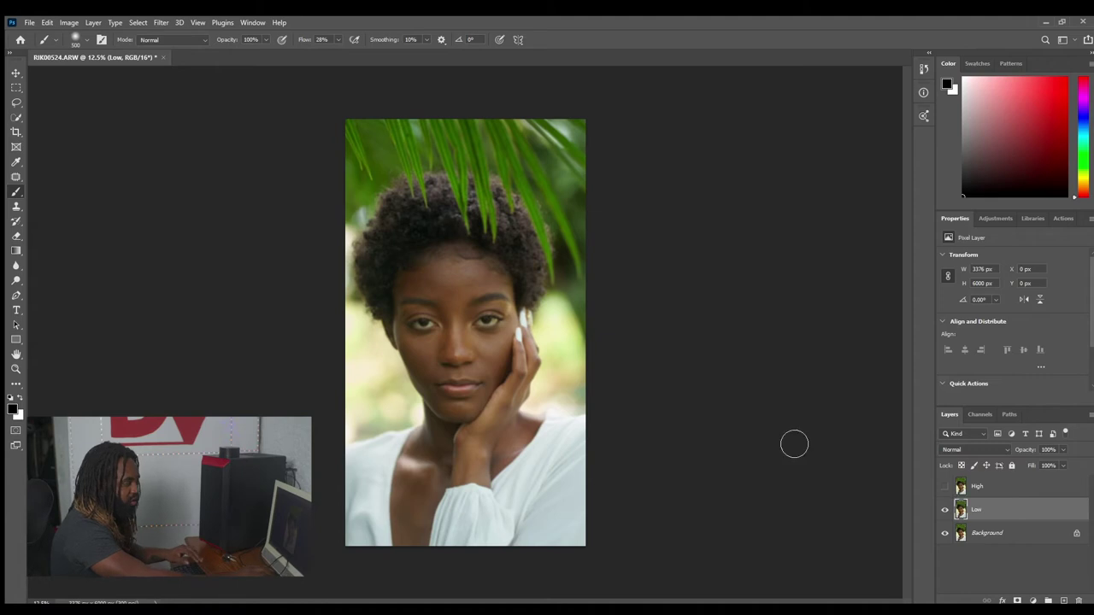
key(ctrl+plus)
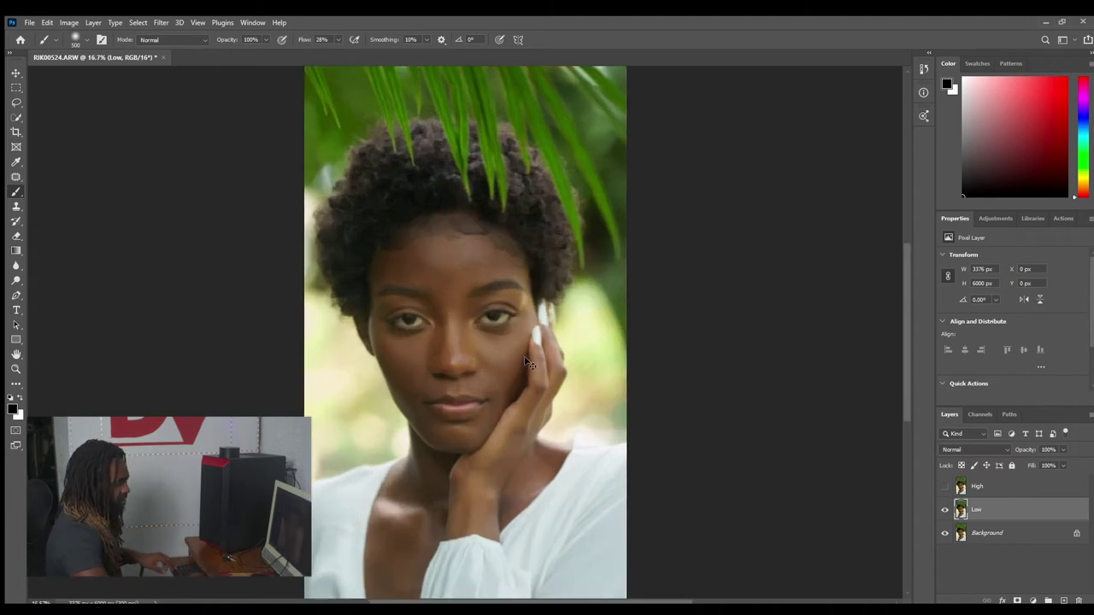
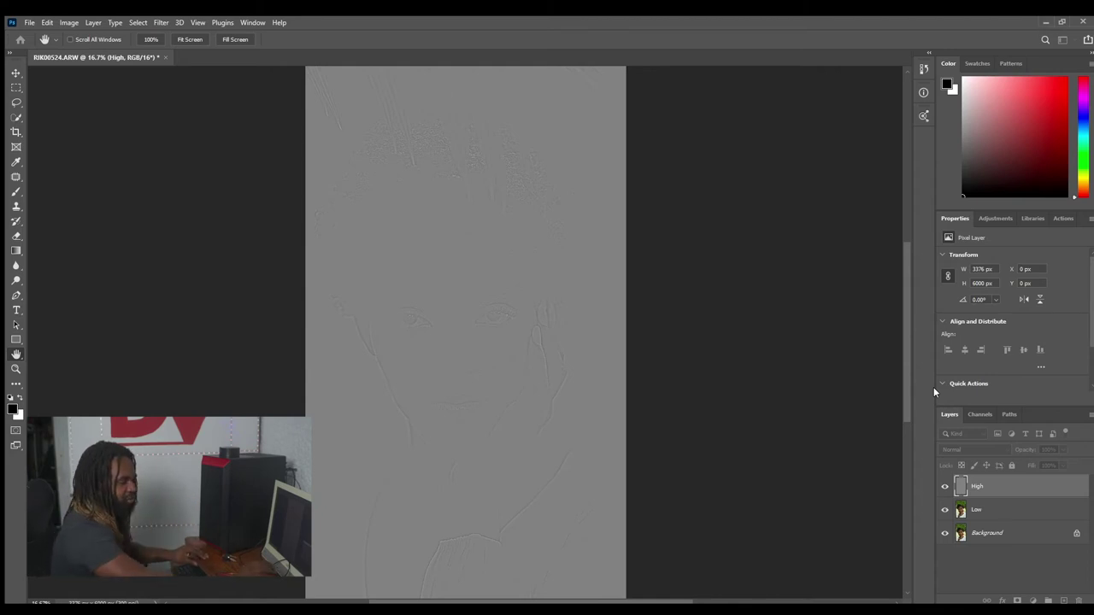
Step: Set the blend mode of the gray High detail layer to Linear Light
key(b)
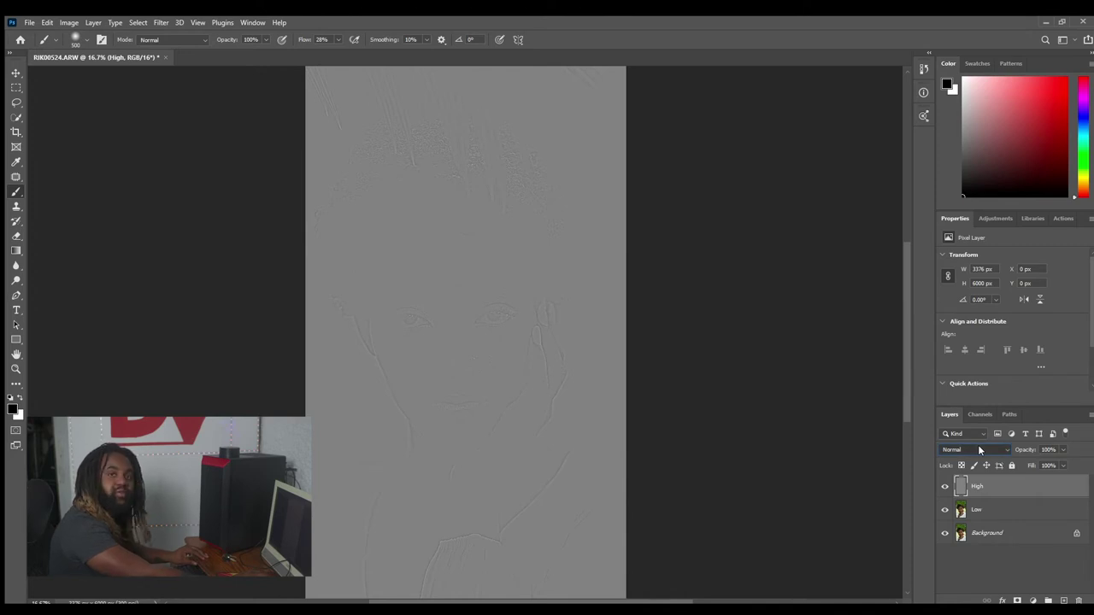
scroll(974, 450, down, 9)
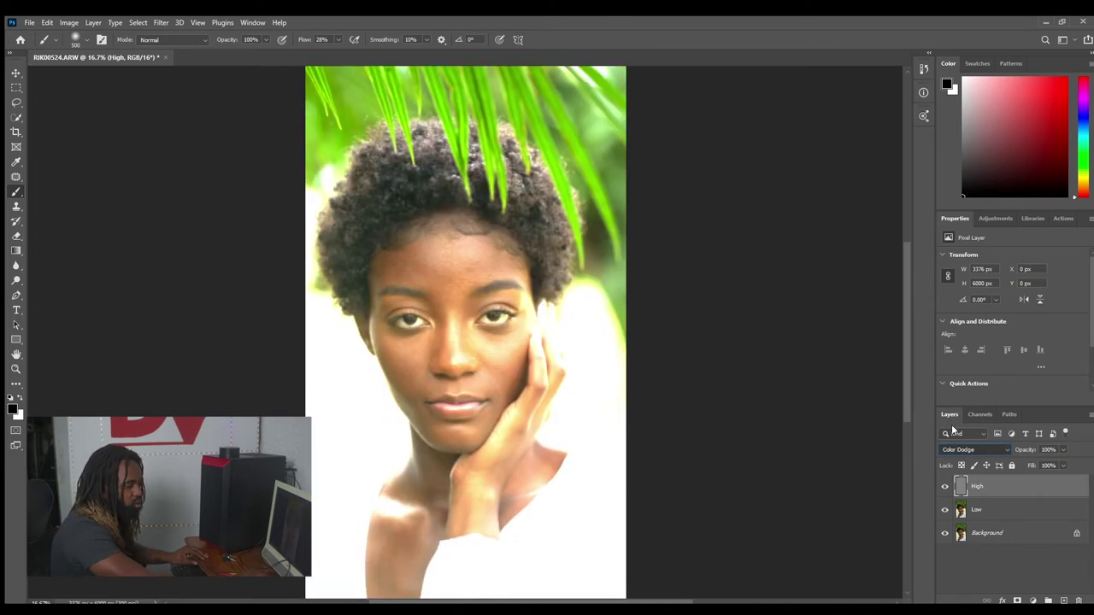
scroll(952, 450, down, 4)
scroll(953, 473, down, 3)
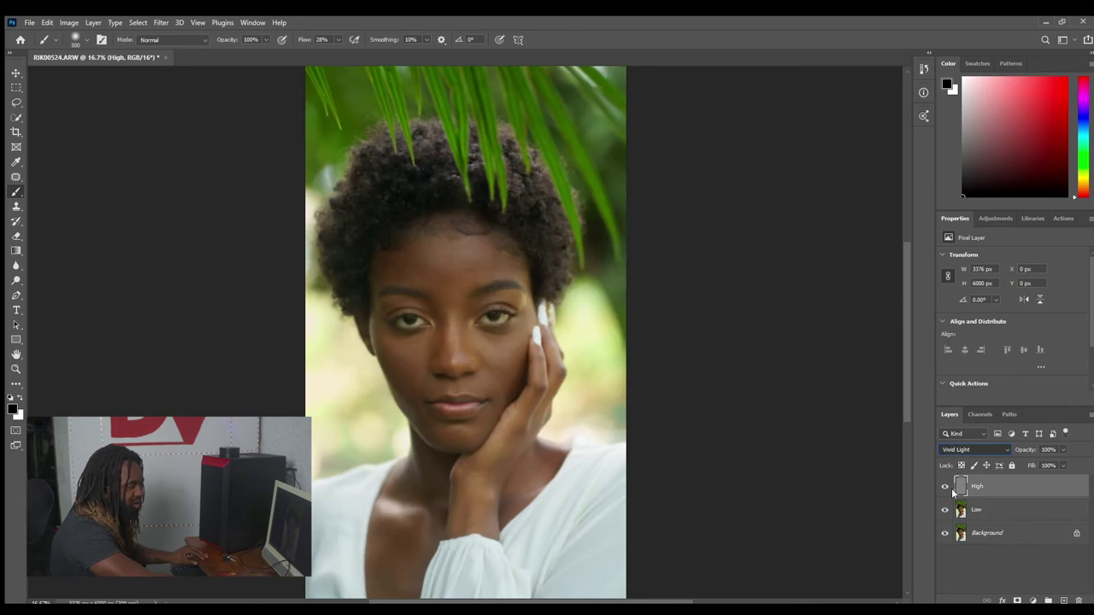
Step: Group the High and Low layers and name the group FS
shift+click(1001, 509)
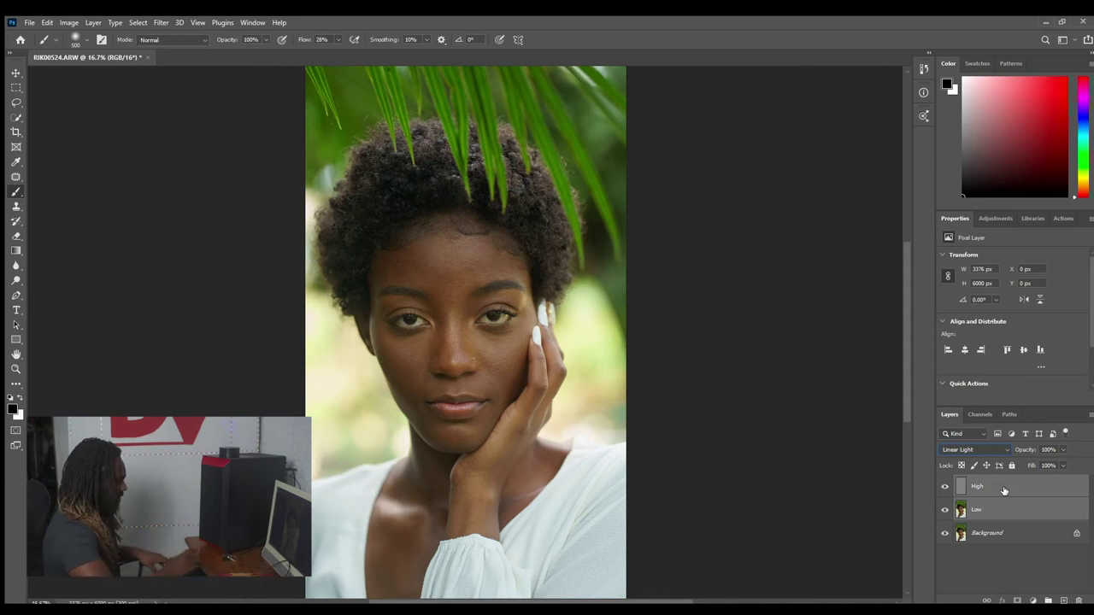
key(ctrl+g)
double_click(983, 481)
text(FS)
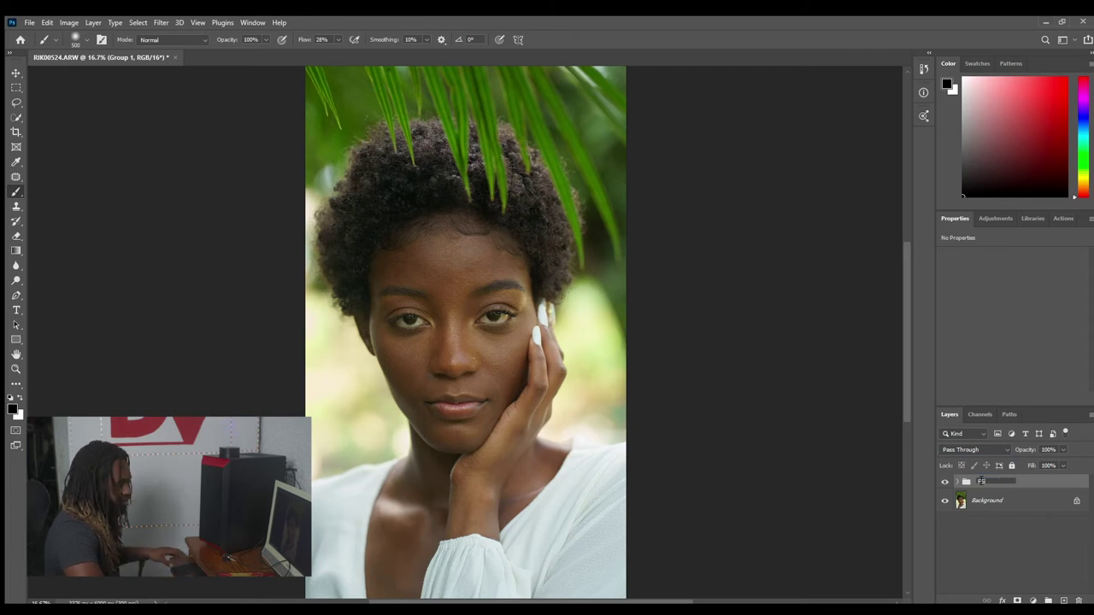
key(Return)
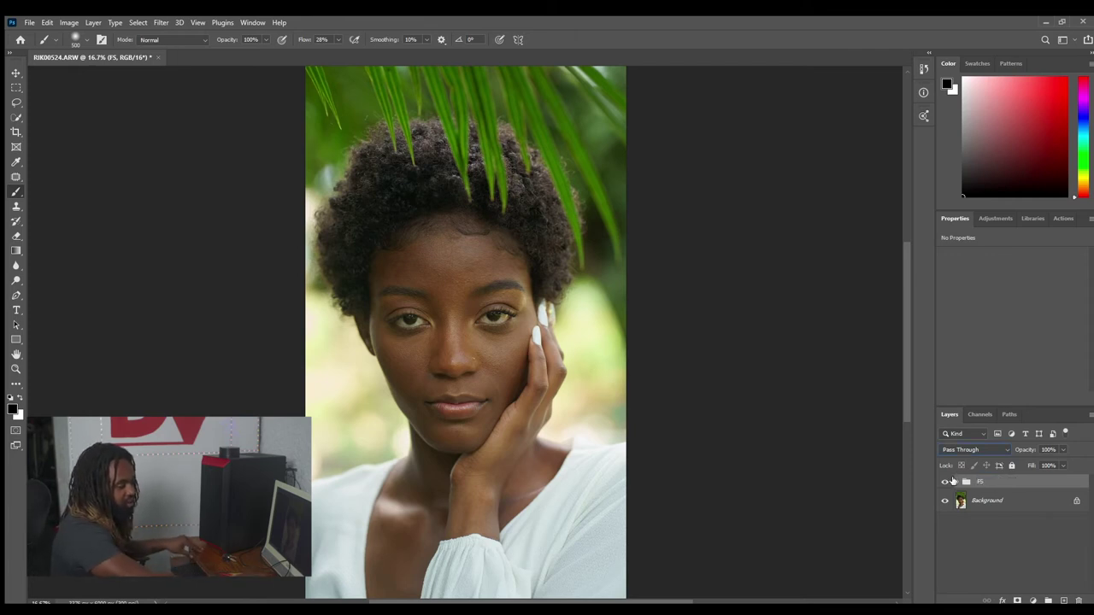
Step: Duplicate the Low layer inside the FS group and clip the copy to the original Low layer
click(959, 482)
click(979, 503)
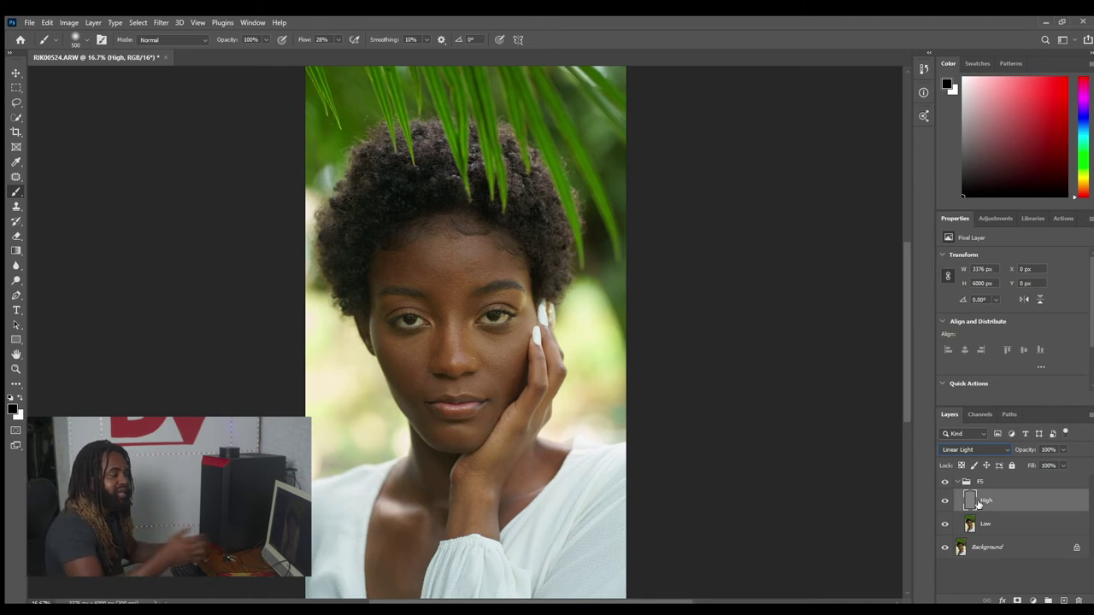
click(1003, 525)
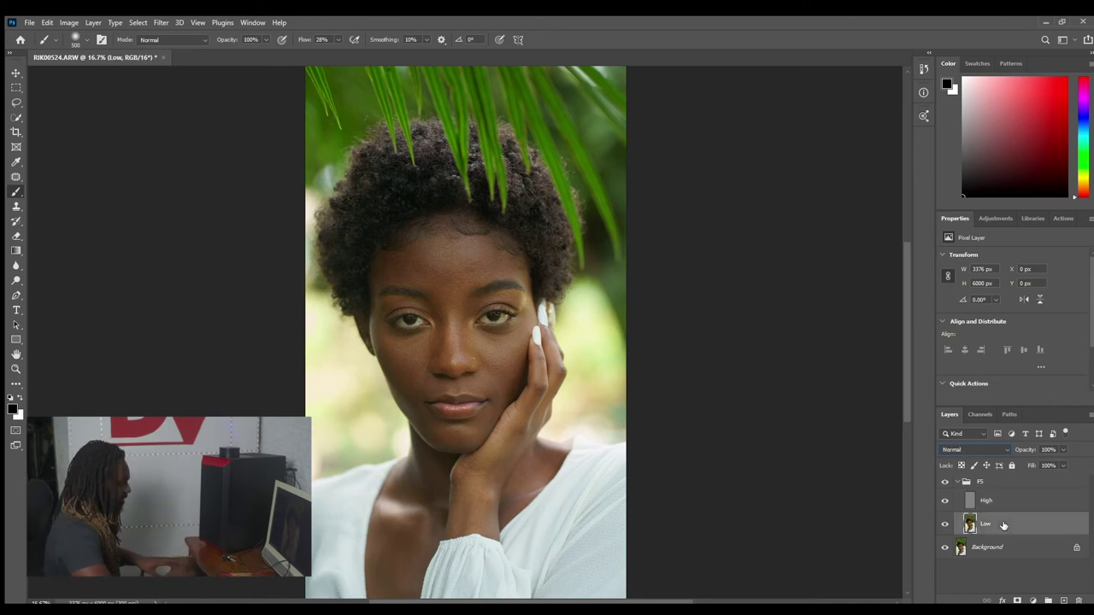
key(ctrl+j)
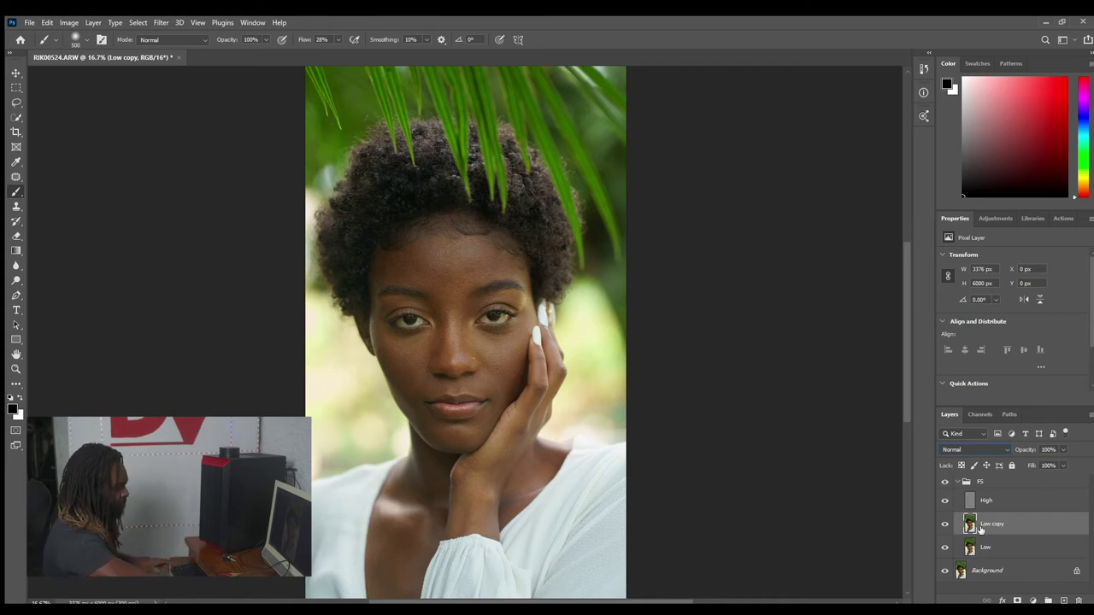
drag(983, 526, 990, 537)
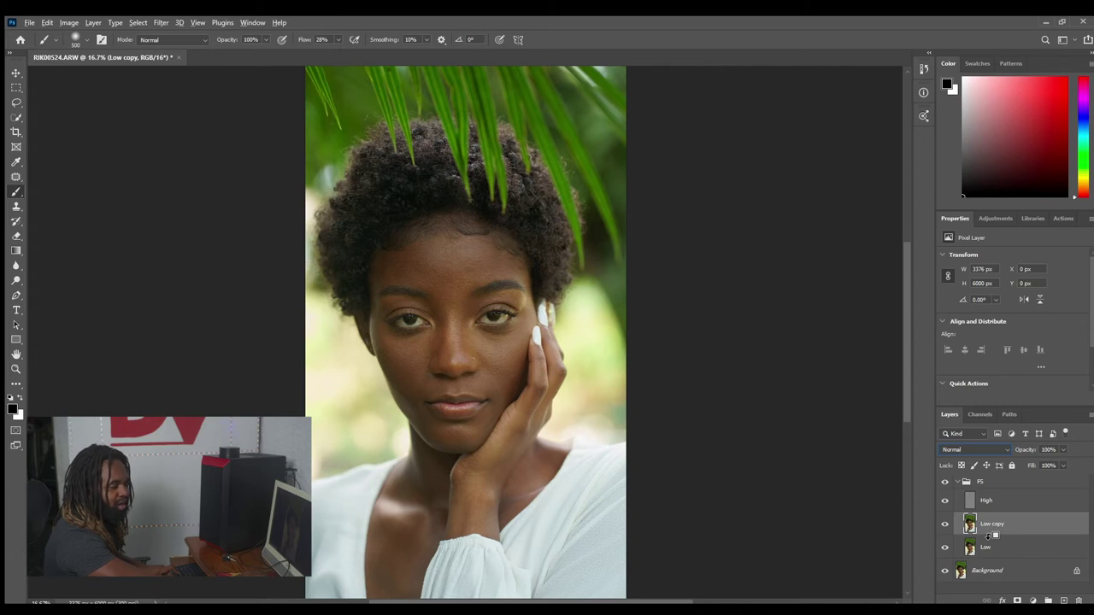
drag(989, 536, 1004, 528)
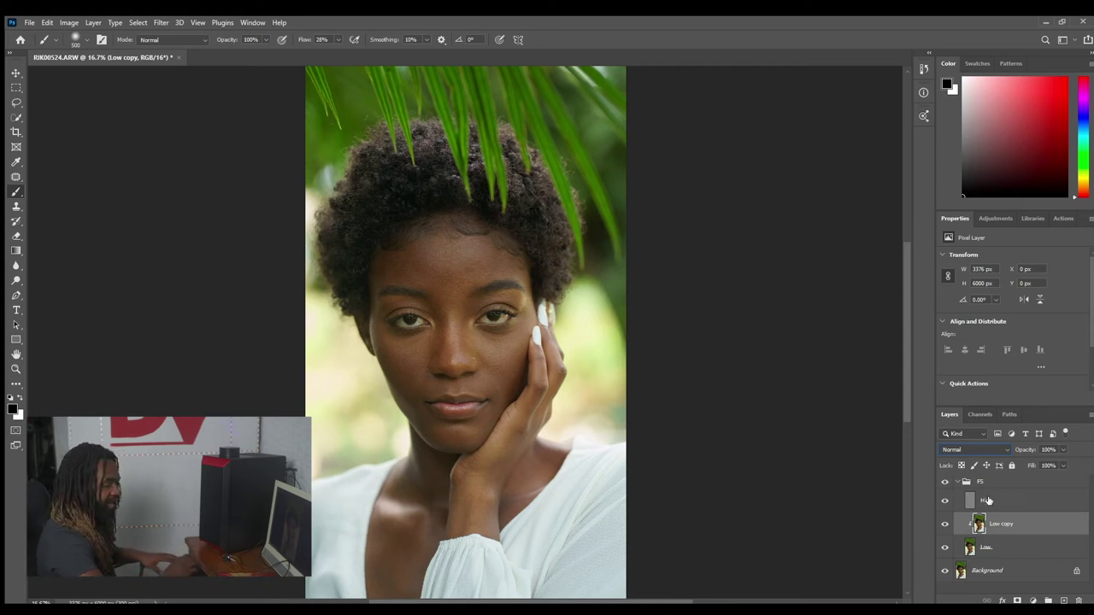
Step: Clip a duplicate of the High layer to the original High layer and set the copy's blend mode to Normal
click(989, 501)
key(ctrl+j)
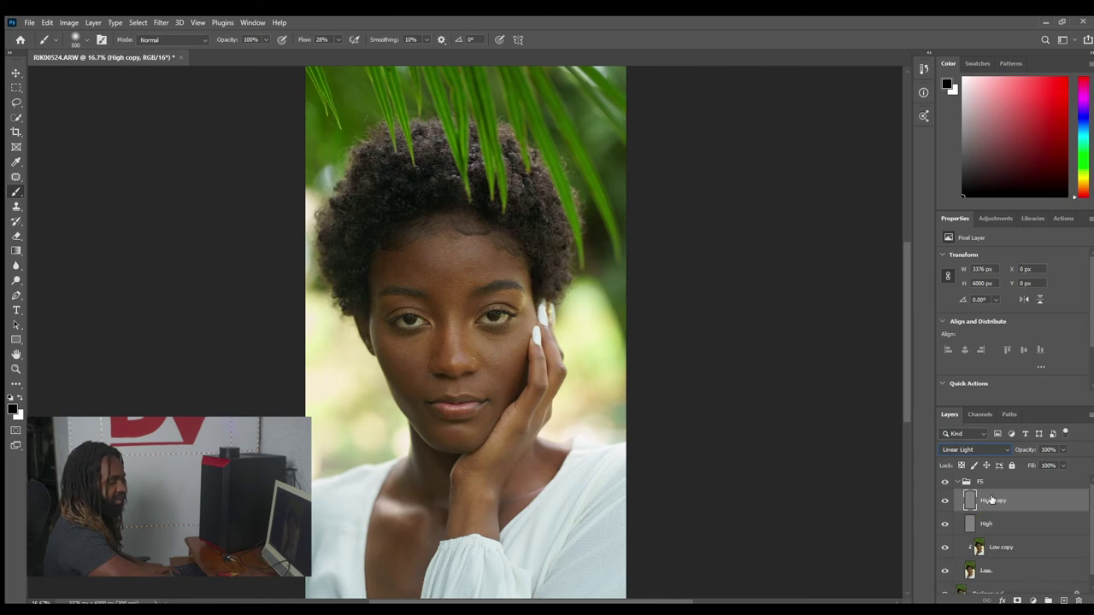
mouse_move(992, 500)
mouse_down()
mouse_move(990, 513)
mouse_move(981, 508)
mouse_move(992, 517)
mouse_move(983, 512)
mouse_up()
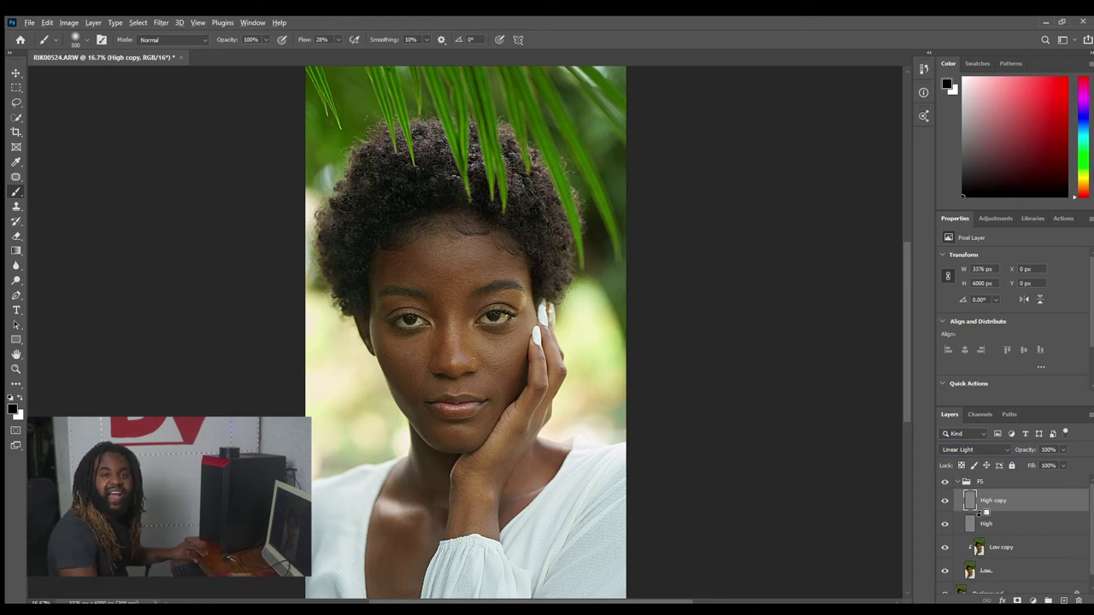
alt+click(983, 512)
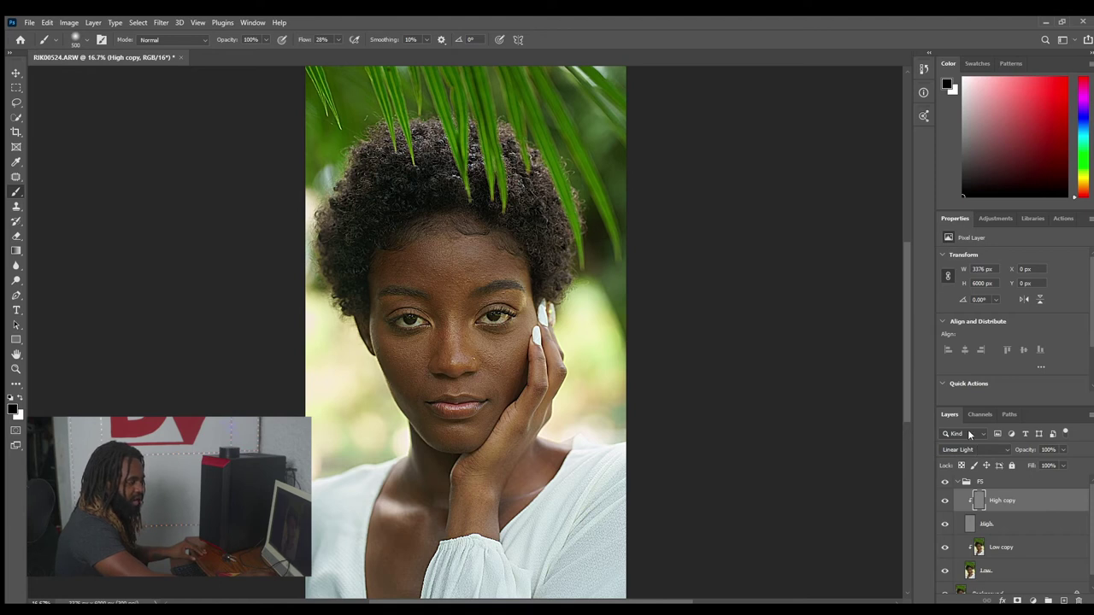
scroll(968, 445, up, 3)
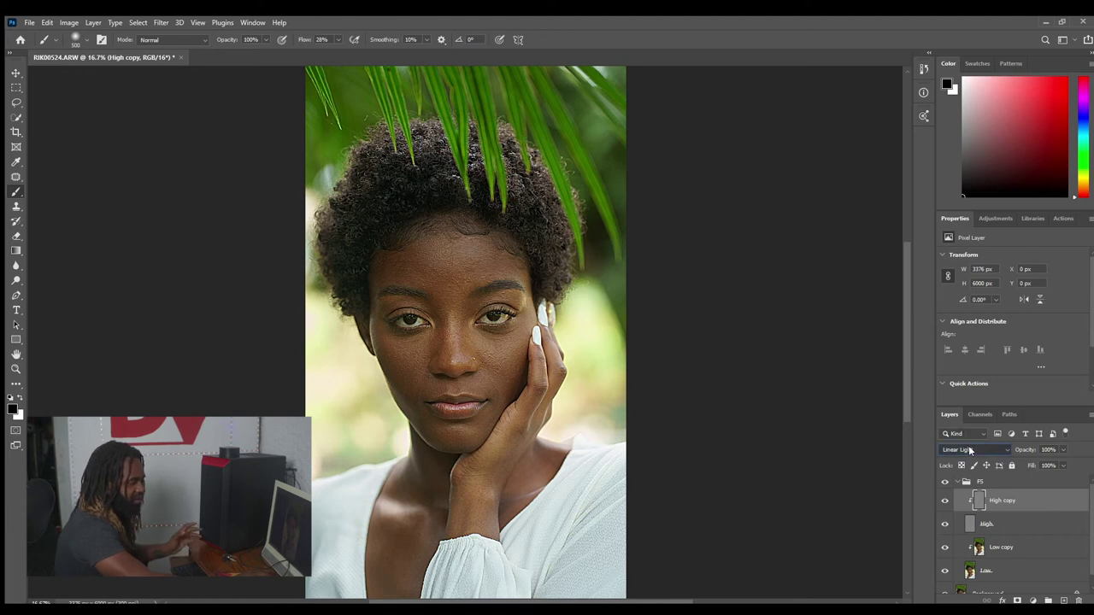
scroll(957, 449, up, 13)
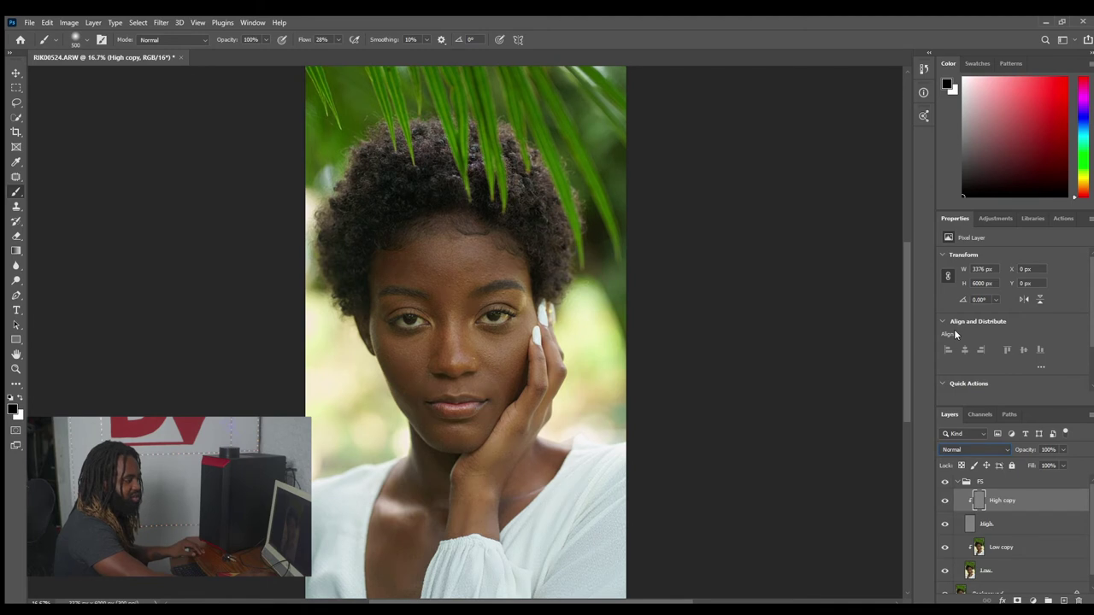
Step: Toggle the FS group's visibility to compare the portrait with and without the frequency separation layers
click(957, 483)
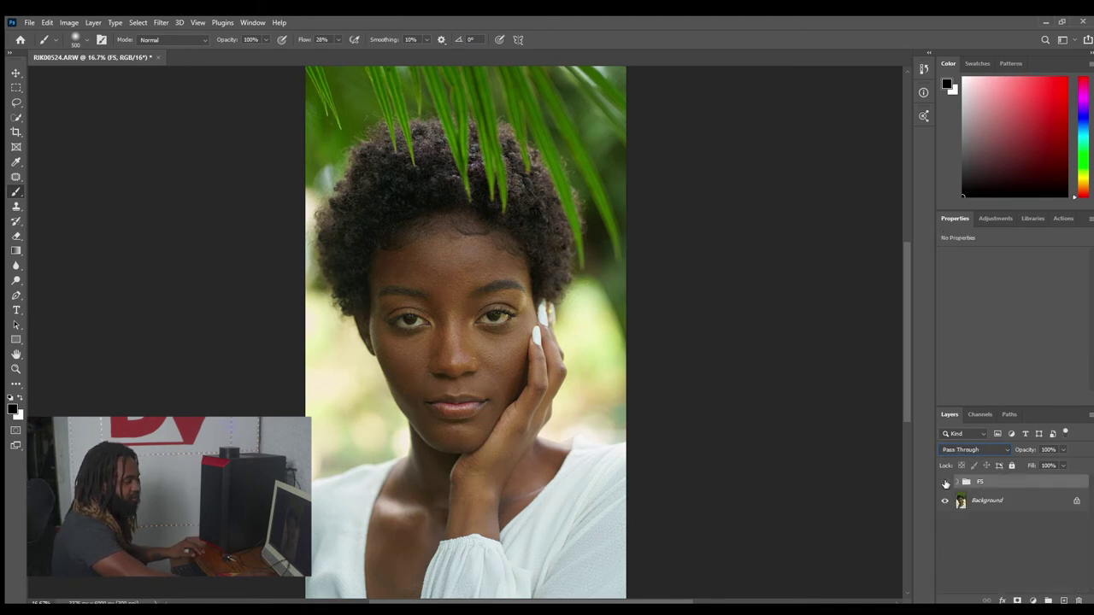
click(945, 483)
click(945, 483)
click(945, 483)
click(958, 482)
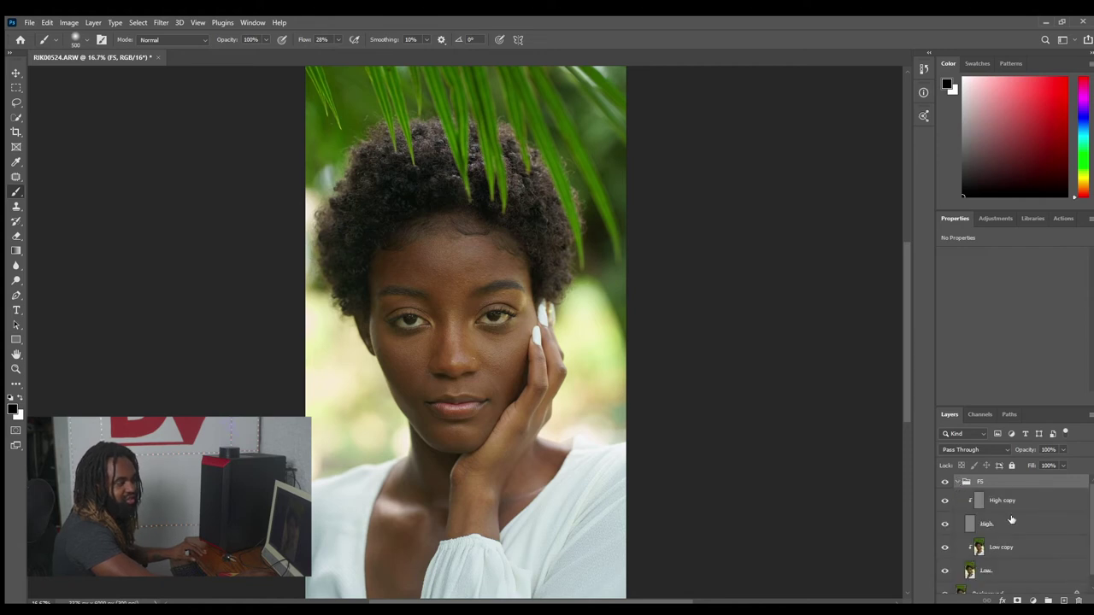
Step: Add a Black & White adjustment layer above the FS group and set its Reds value to 35
click(1007, 547)
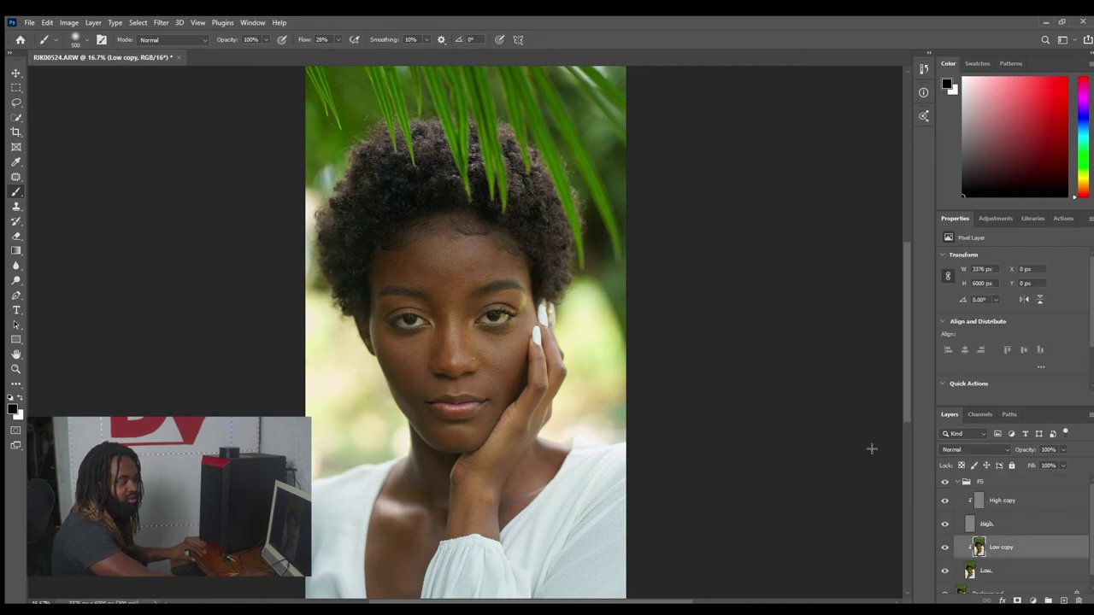
click(988, 484)
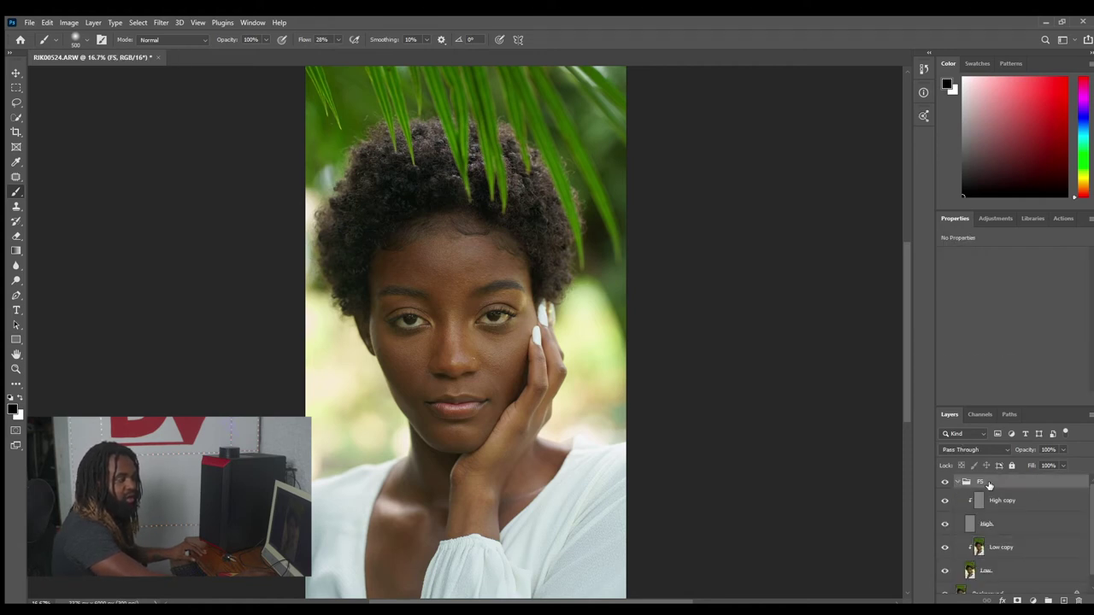
click(990, 216)
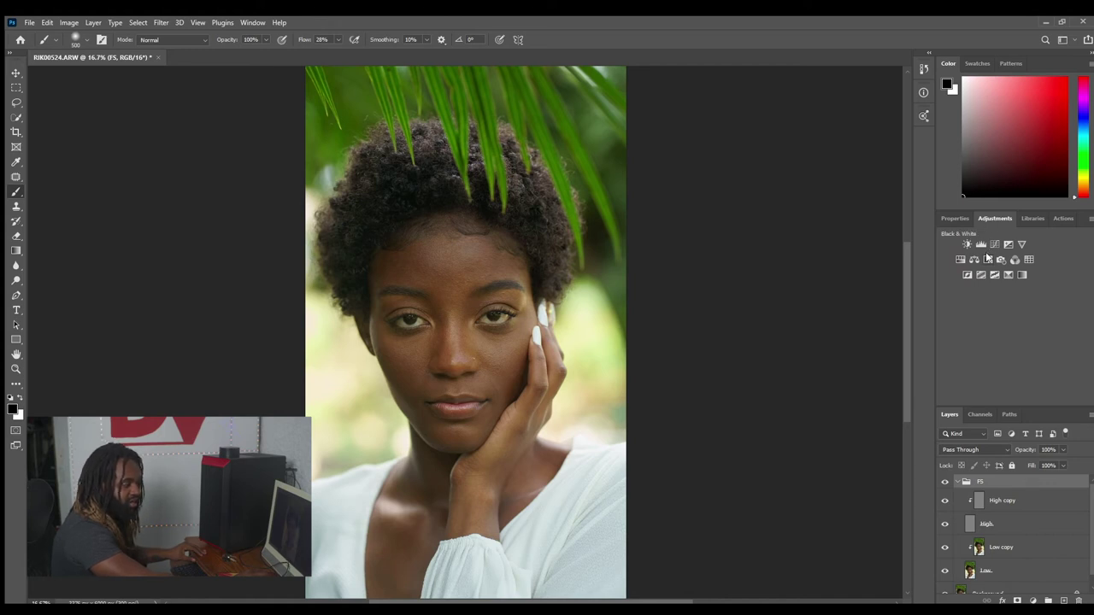
click(987, 258)
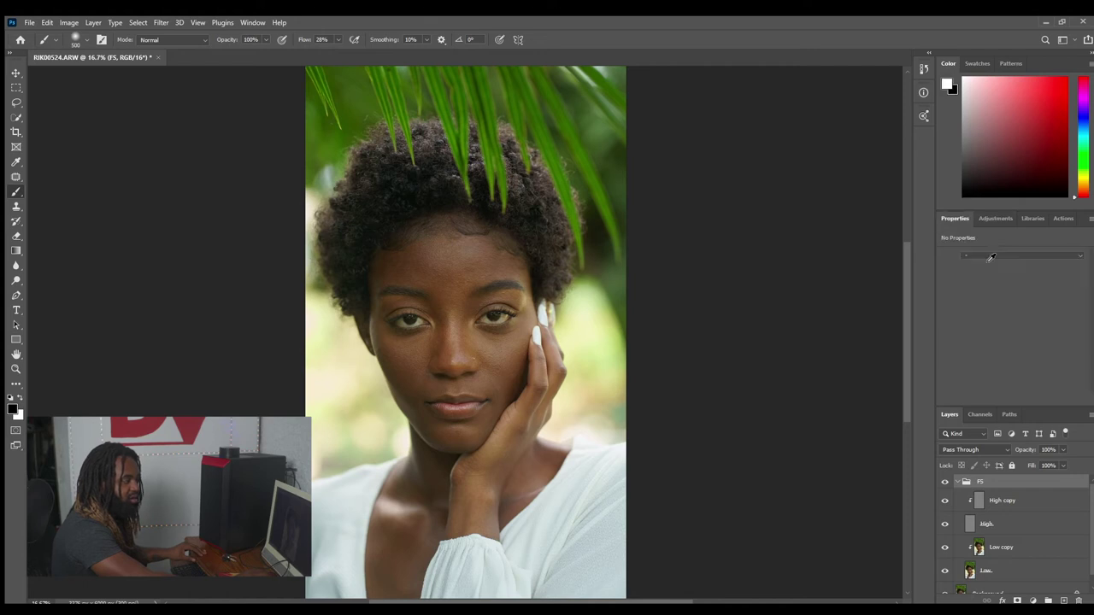
drag(985, 502, 979, 476)
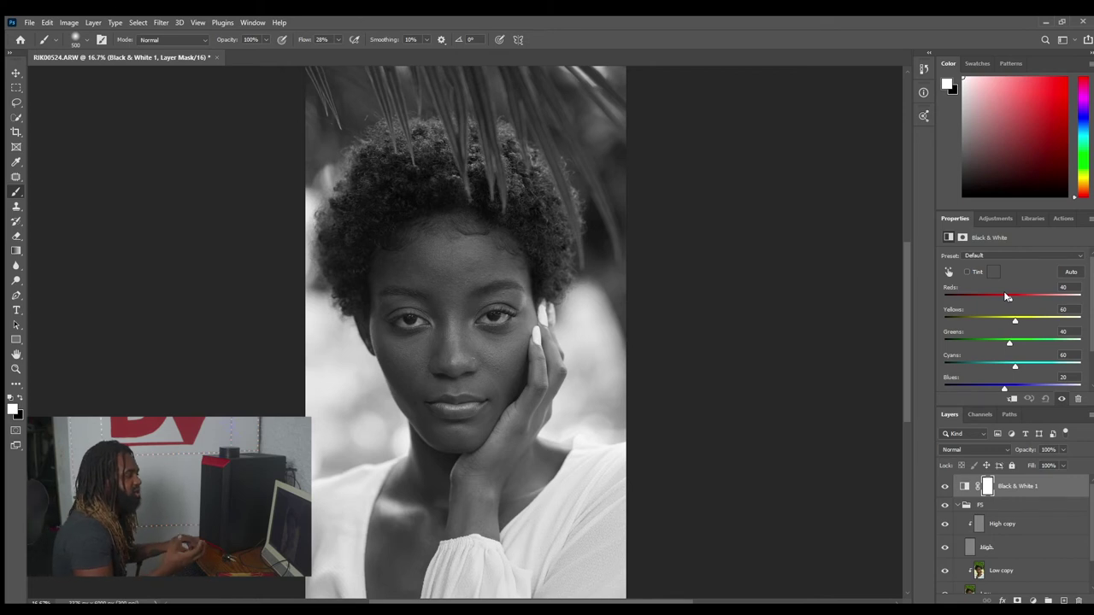
drag(1007, 296, 1005, 296)
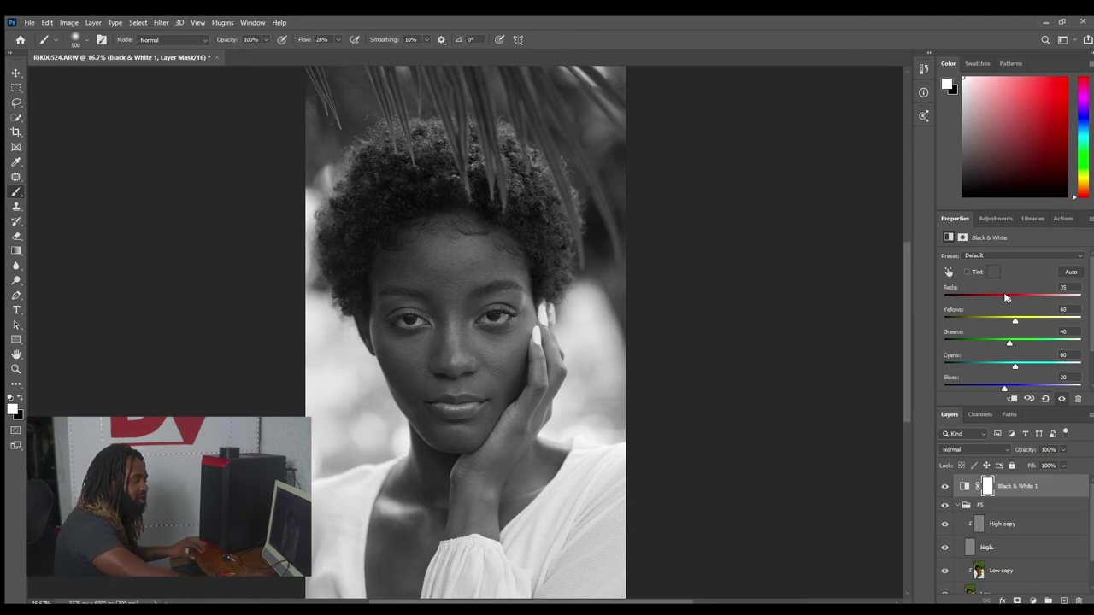
Step: Set the Black & White adjustment's Reds value to 6 and make Low copy the active layer
drag(1005, 296, 997, 296)
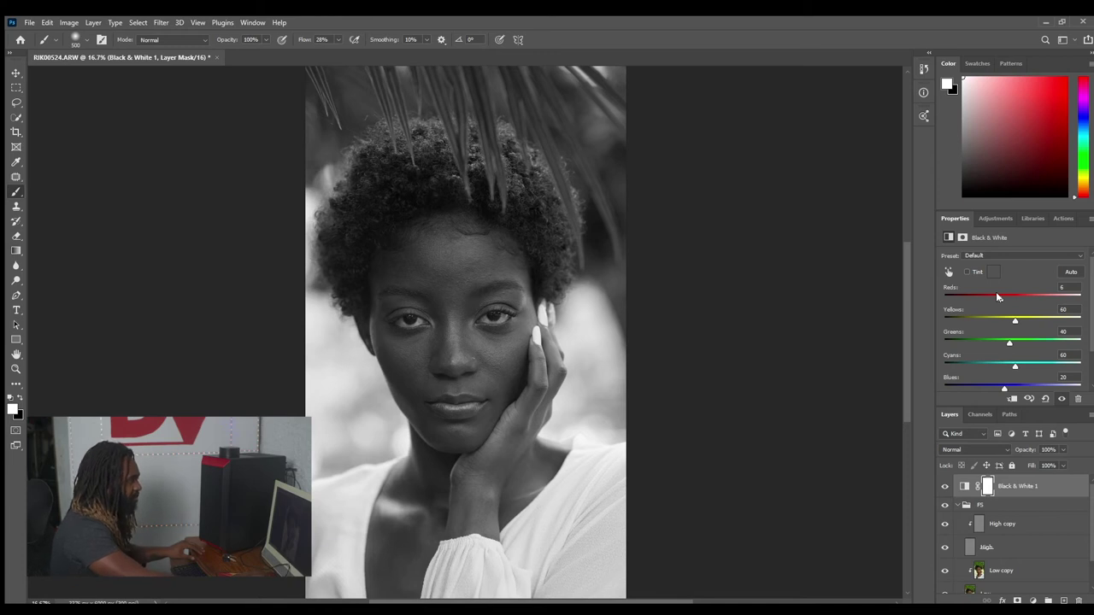
scroll(1000, 530, down, 2)
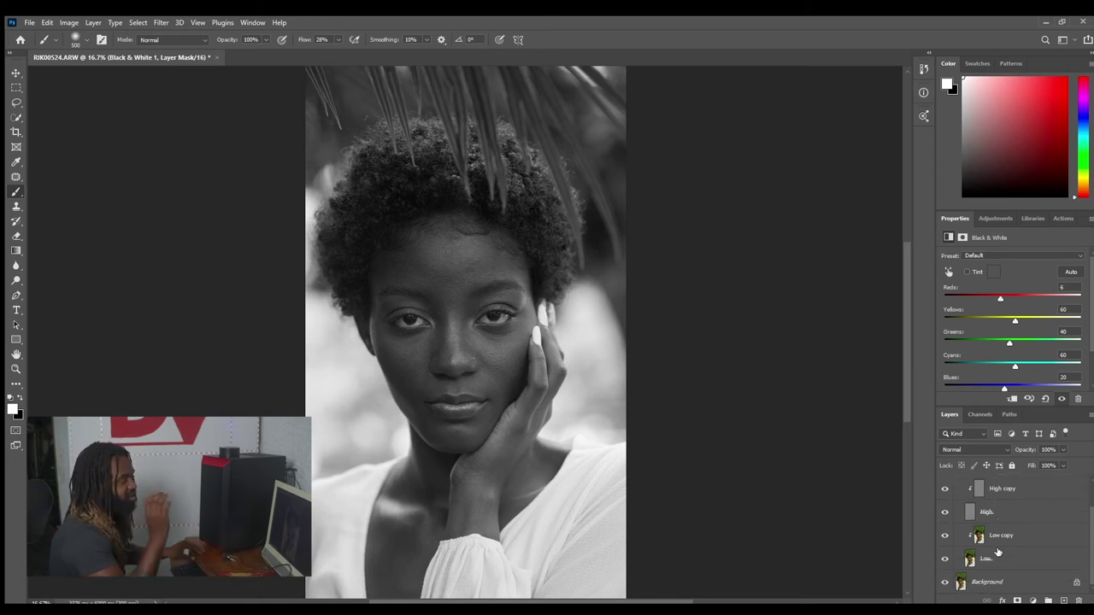
click(1002, 536)
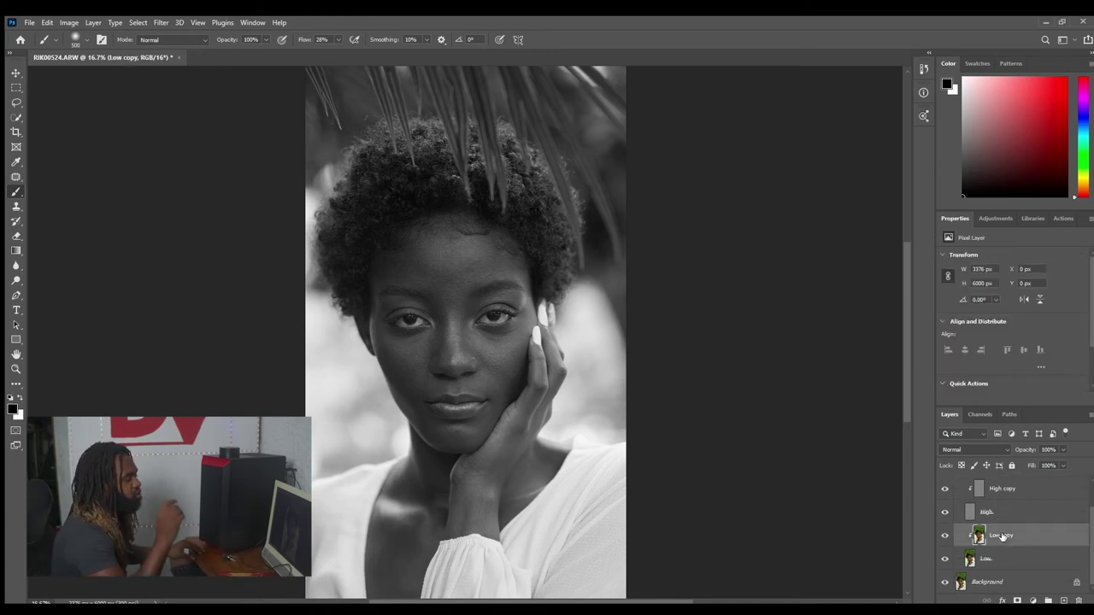
Step: Switch to the Mixer Brush tool and set its Flow to 15%
right_click(15, 193)
click(77, 220)
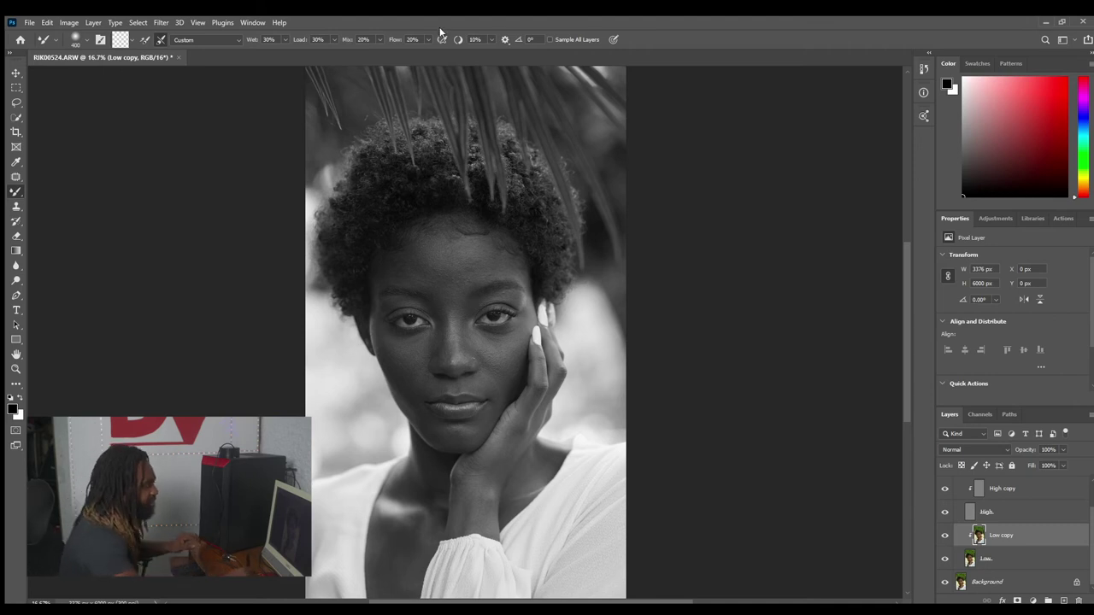
click(401, 40)
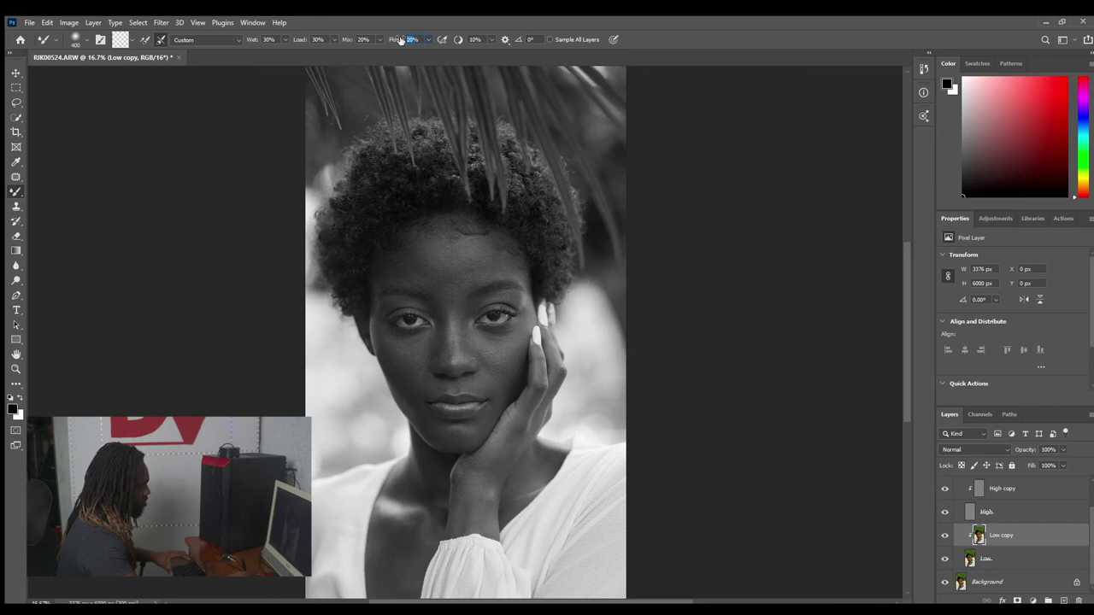
text(15)
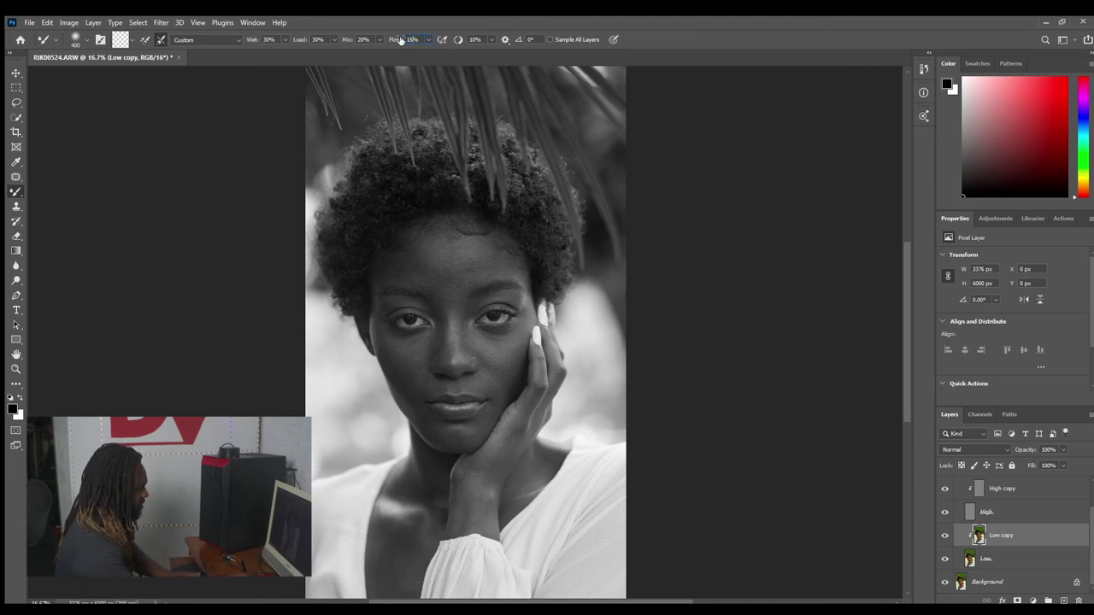
key(Return)
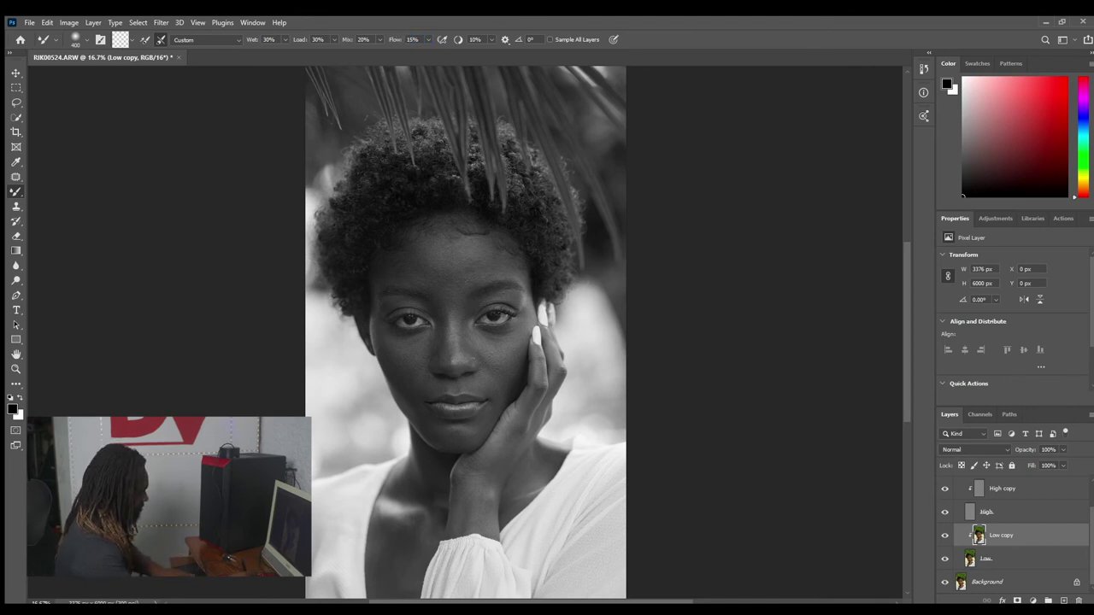
Step: Try the Mixer Brush at 1200 px over the face, then set its size to 500 px for the forehead
key(bracketright)
key(bracketright)
key(bracketright)
key(bracketright)
key(bracketright)
key(bracketright)
key(bracketright)
key(bracketright)
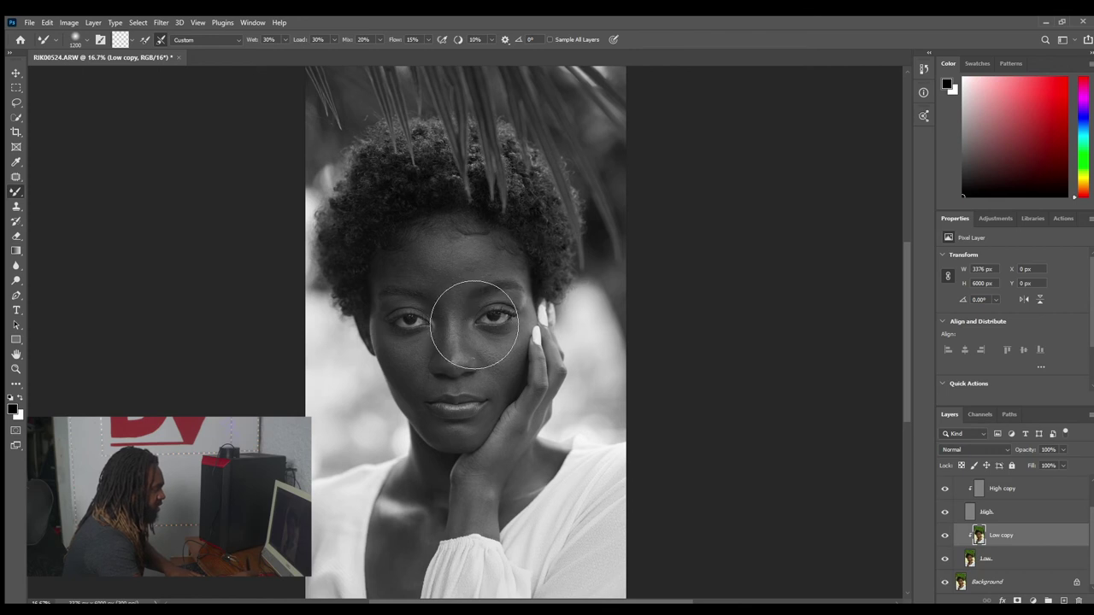
key(bracketleft)
key(bracketleft)
key(bracketleft)
key(bracketleft)
key(bracketleft)
key(bracketleft)
key(bracketleft)
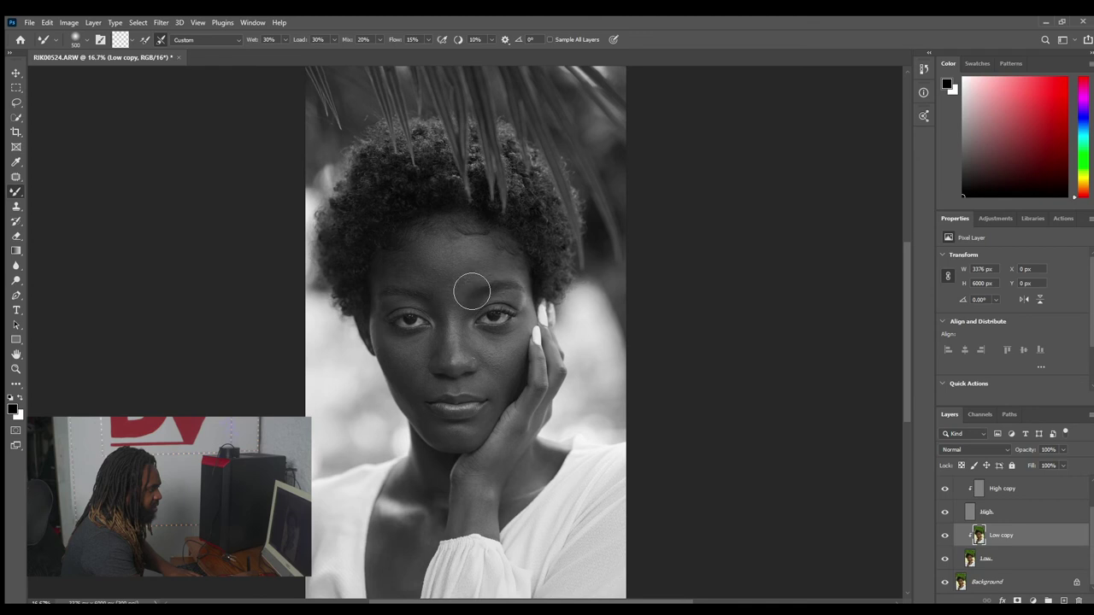
Step: Reduce the Mixer Brush to 150 px for blending the smaller skin areas around the nose on Low copy
key(bracketleft)
key(bracketleft)
key(bracketleft)
key(bracketleft)
key(bracketright)
key(bracketright)
key(bracketleft)
key(bracketleft)
key(bracketright)
key(bracketleft)
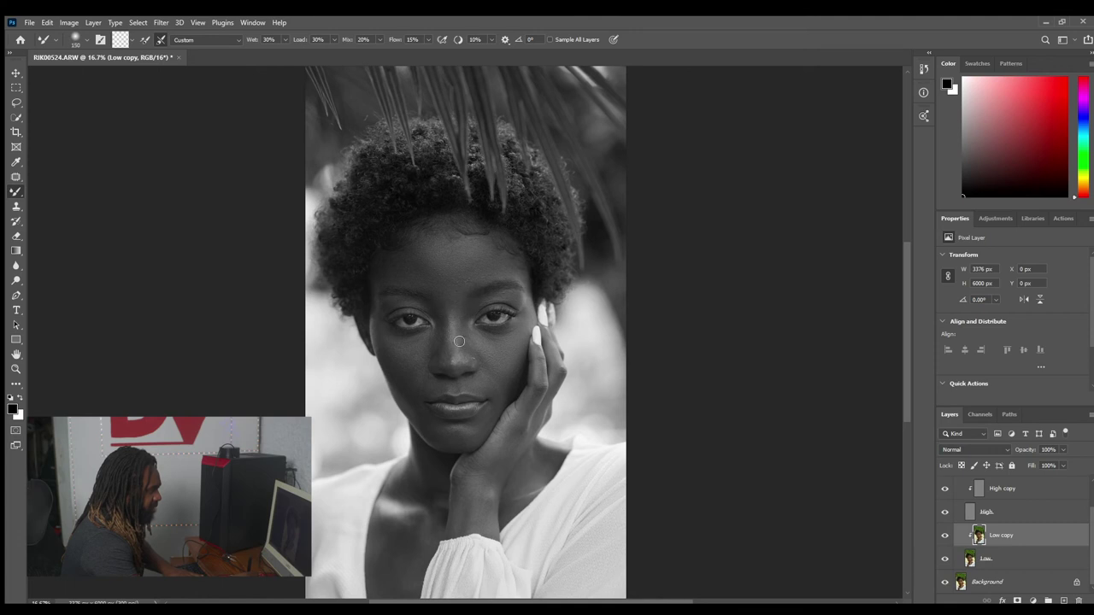
Step: Blend the skin tones of the face on Low copy, varying the Mixer Brush size and finishing at 250 px
key(bracketright)
key(bracketright)
key(bracketright)
key(bracketright)
key(bracketleft)
key(bracketleft)
key(bracketright)
key(bracketright)
key(bracketright)
key(bracketright)
key(bracketleft)
key(bracketleft)
key(bracketright)
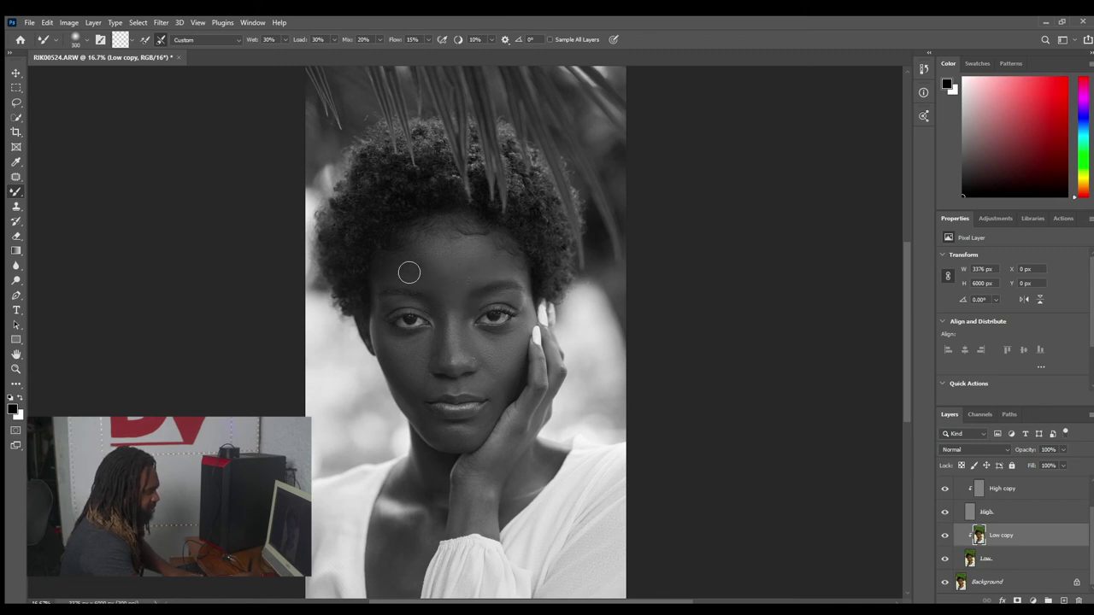
key(bracketleft)
key(bracketleft)
key(bracketleft)
key(bracketleft)
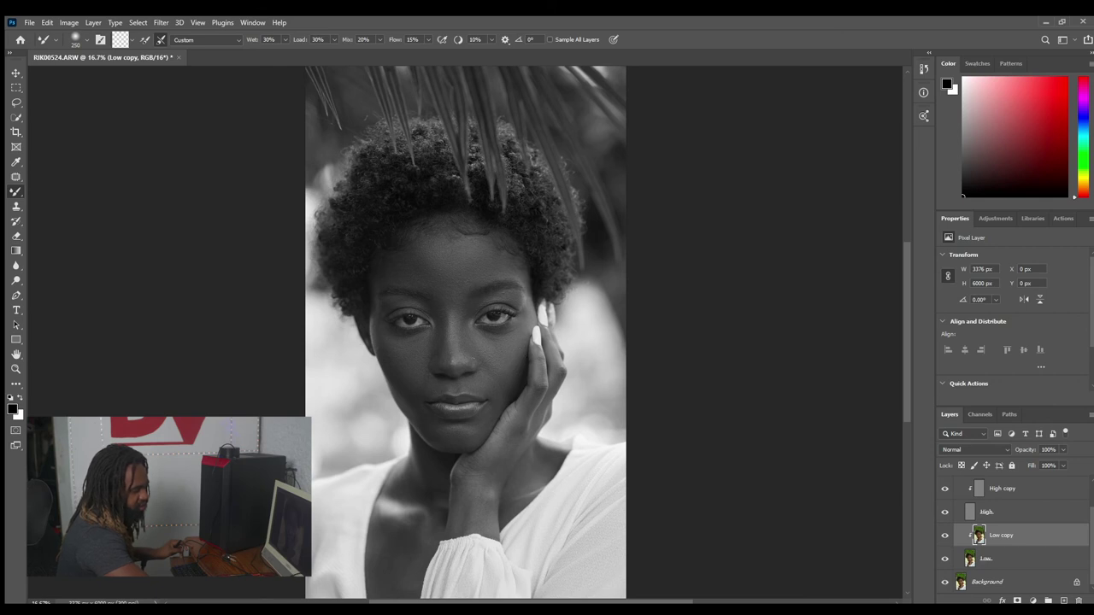
Step: Toggle the visibility of the FS group and the Black & White 1 layer to review the skin blending
key(ctrl+plus)
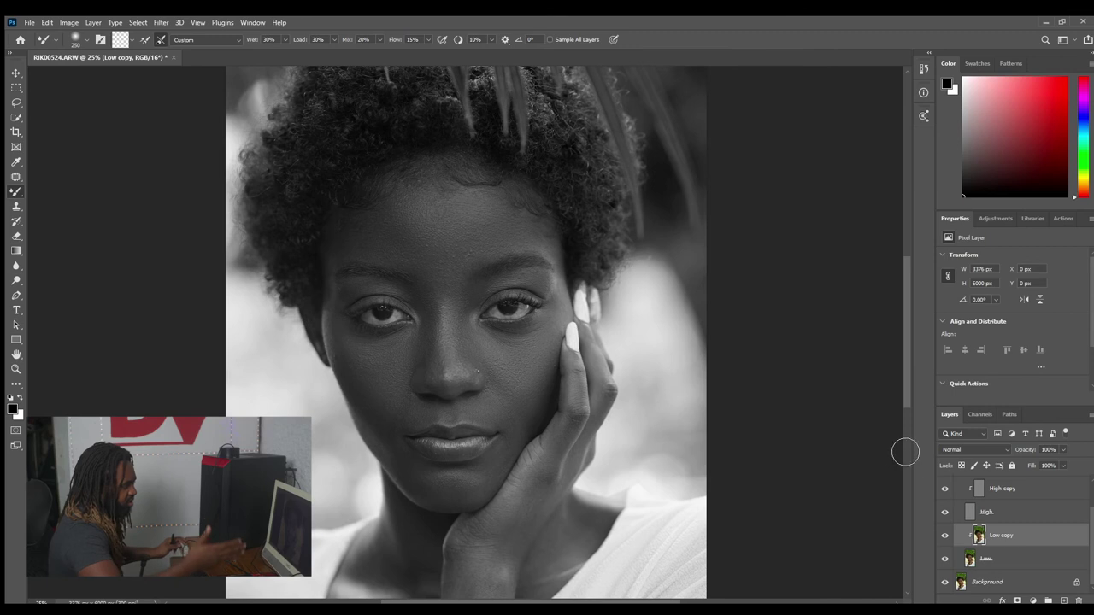
key(F2)
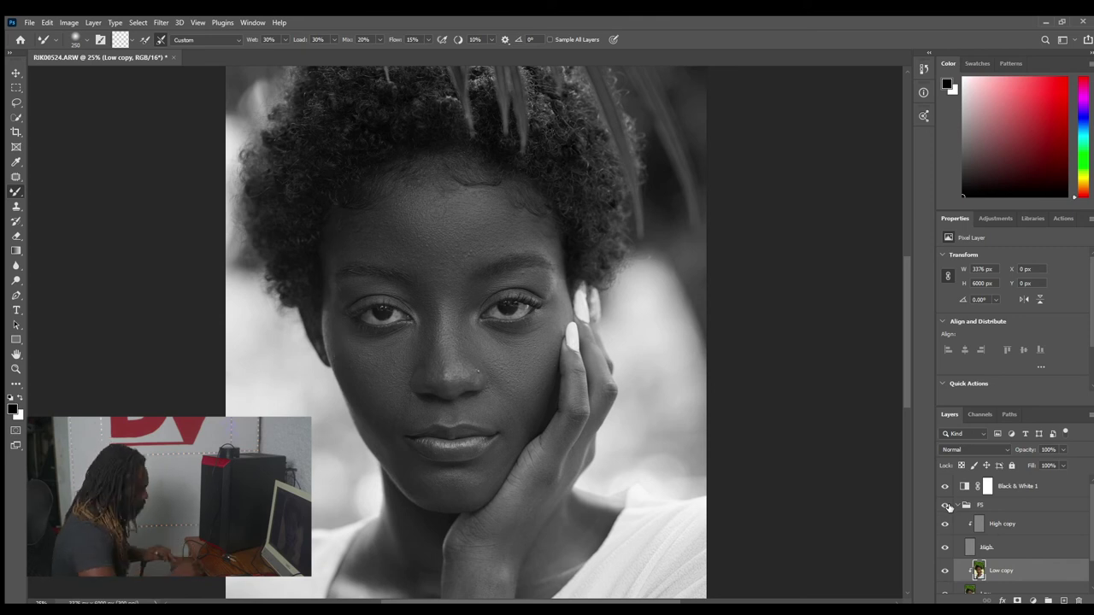
click(944, 505)
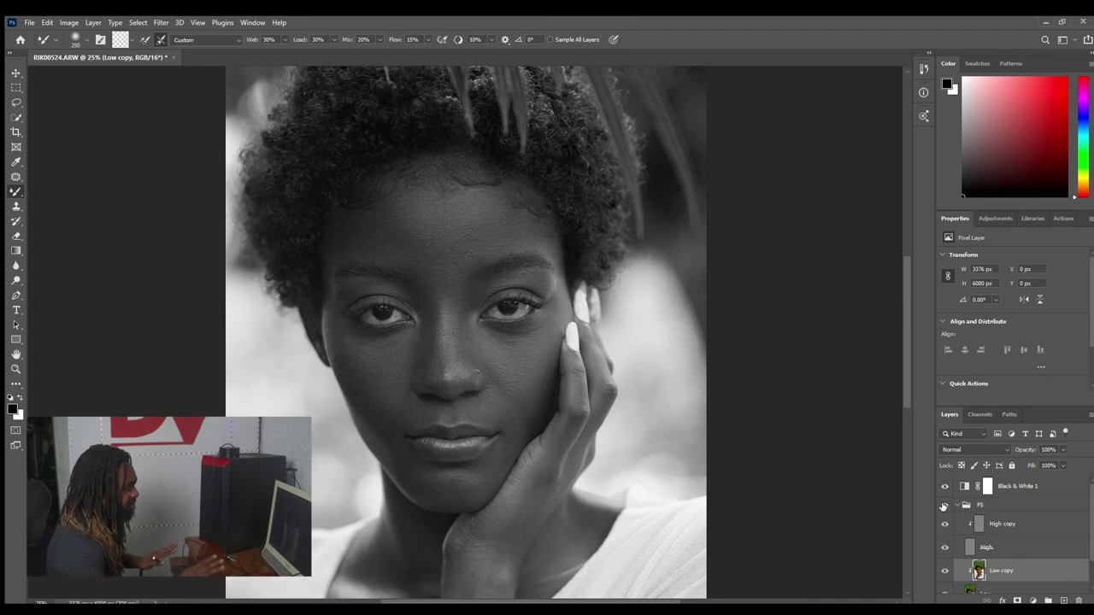
click(945, 506)
key(ctrl+minus)
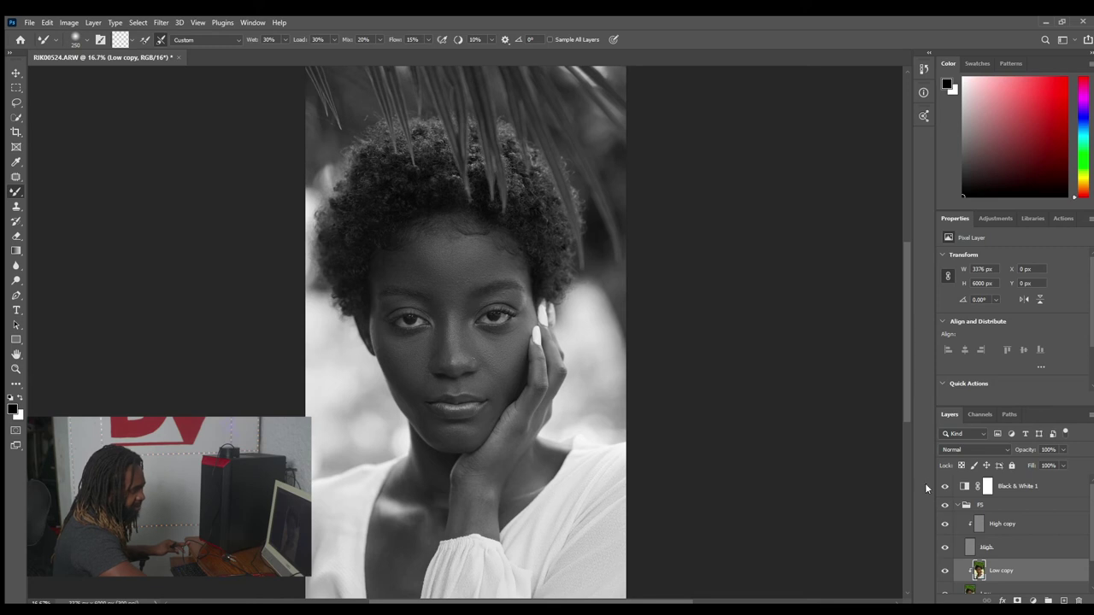
click(944, 486)
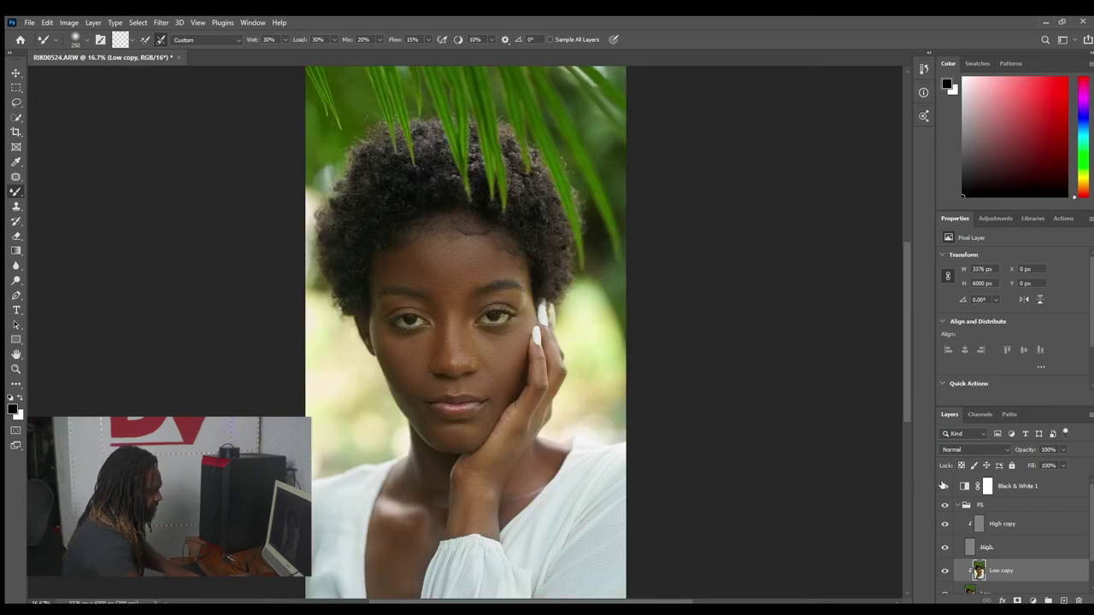
click(944, 485)
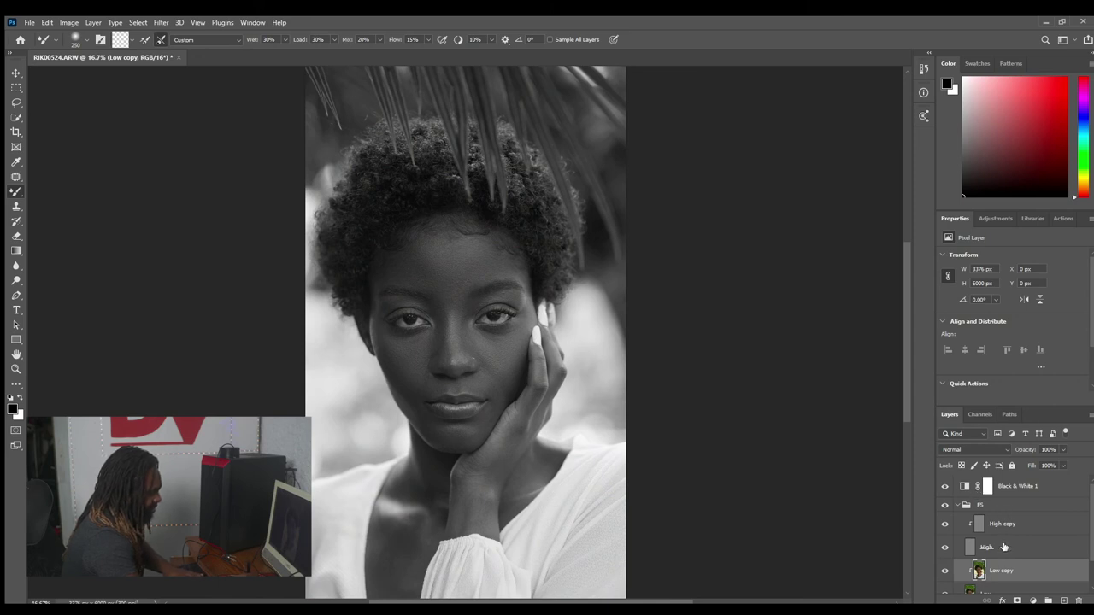
Step: Continue blending Low copy with the Mixer Brush at 500 px on the forehead and 200 px on the nose
key(bracketright)
key(bracketright)
key(bracketright)
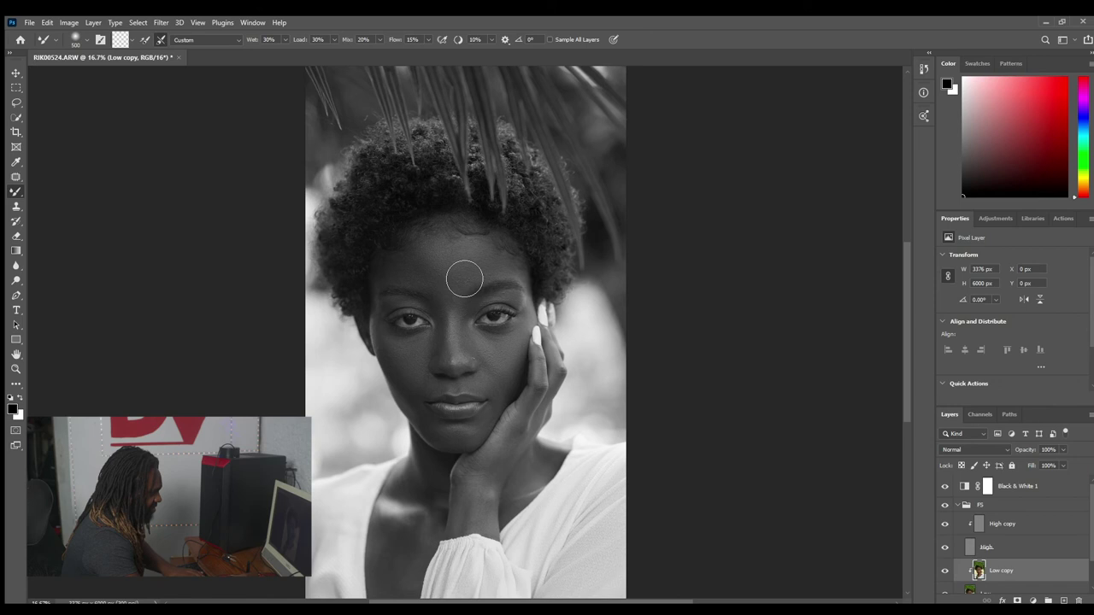
key(bracketleft)
key(bracketleft)
key(bracketleft)
key(bracketleft)
key(bracketleft)
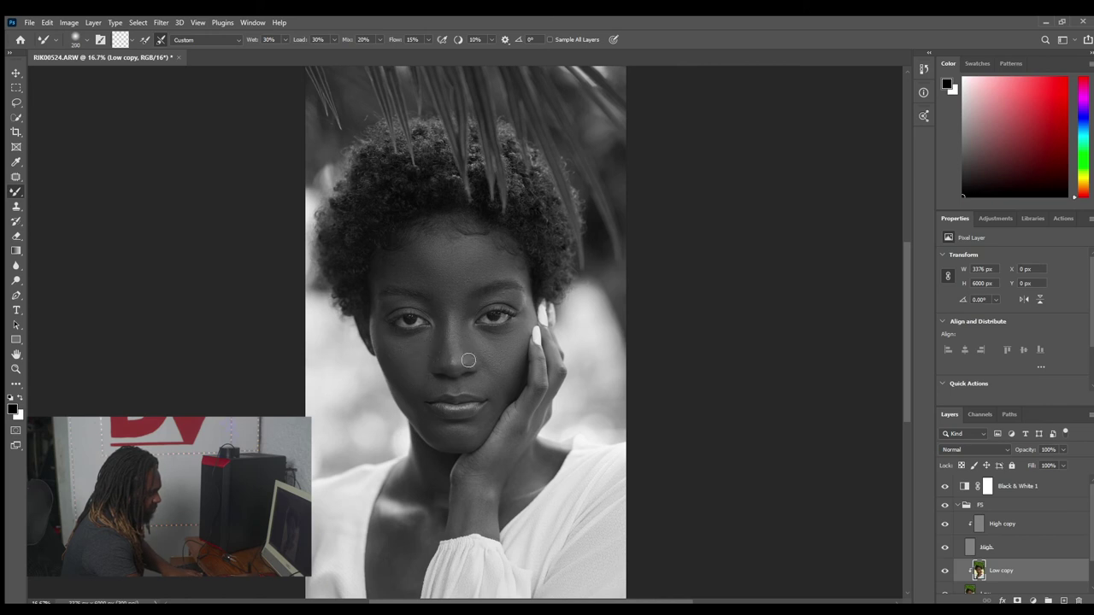
Step: Blend the skin around the eye with a 175 px Mixer Brush, then enlarge the brush to 400 px
key(bracketright)
key(bracketright)
key(bracketright)
key(bracketright)
key(bracketright)
key(bracketleft)
key(bracketleft)
key(bracketleft)
key(bracketleft)
key(bracketleft)
key(bracketleft)
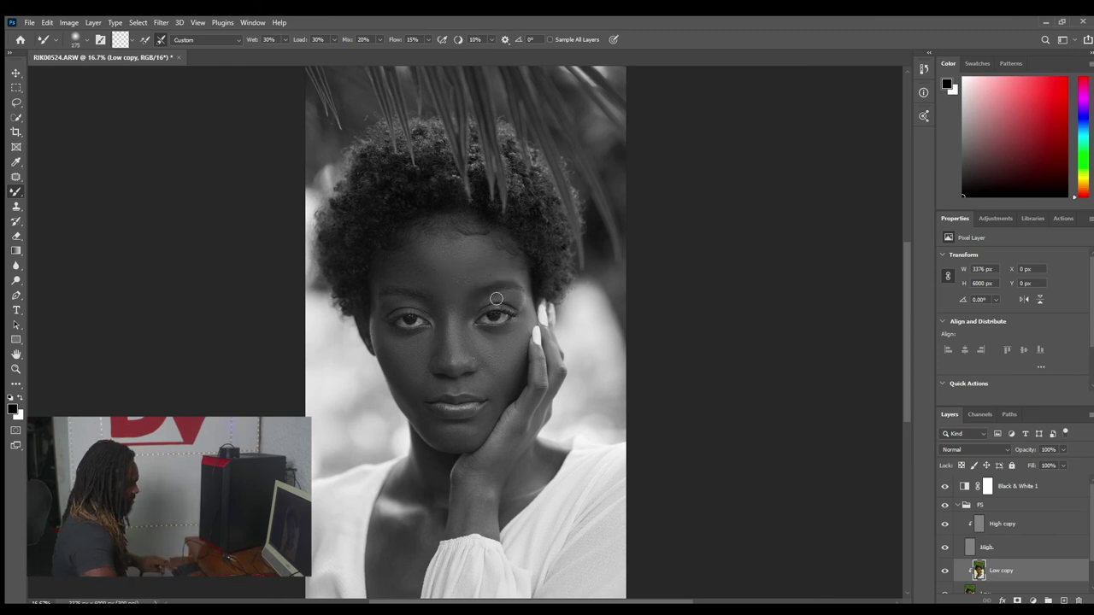
key(bracketright)
key(bracketright)
key(bracketright)
key(bracketright)
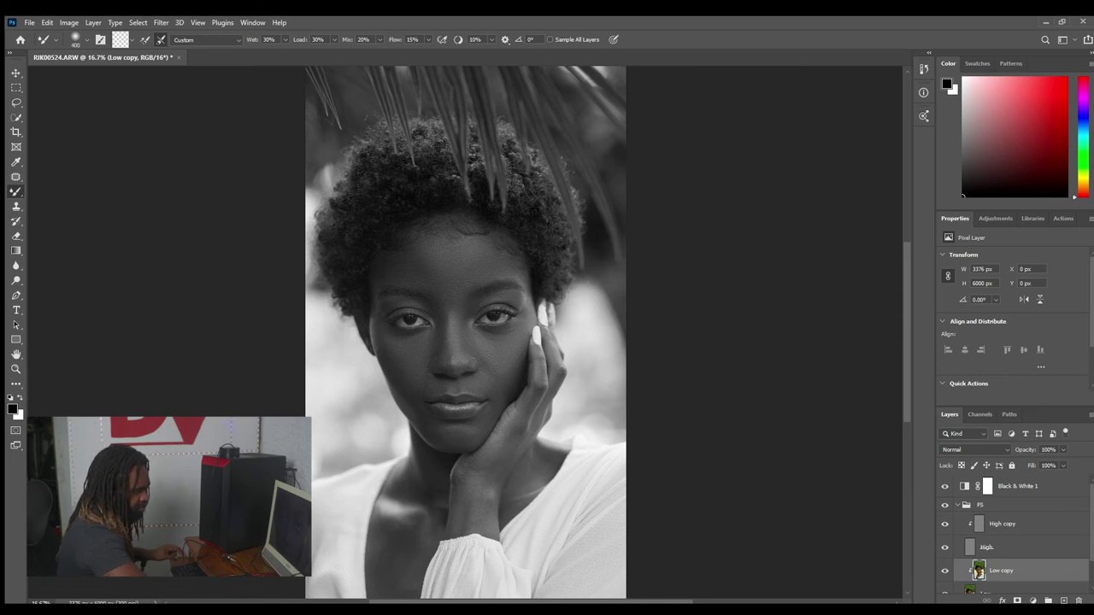
Step: Select the High copy layer and set up the Clone Stamp with a 45 px brush for close-up texture retouching
key(ctrl+plus)
key(ctrl+plus)
key(ctrl+plus)
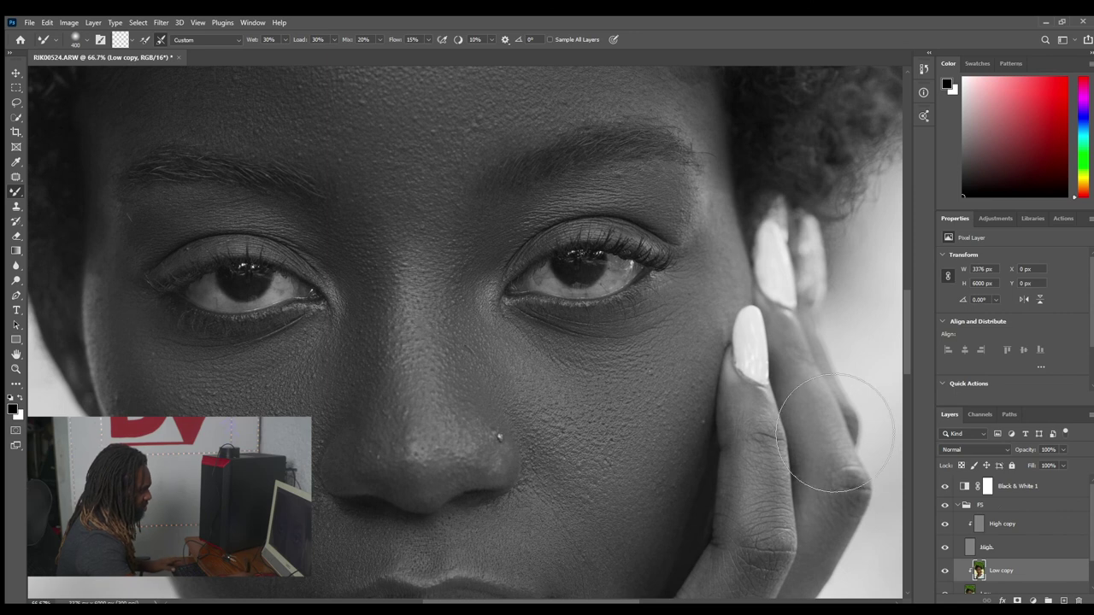
click(1003, 523)
scroll(654, 364, up, 3)
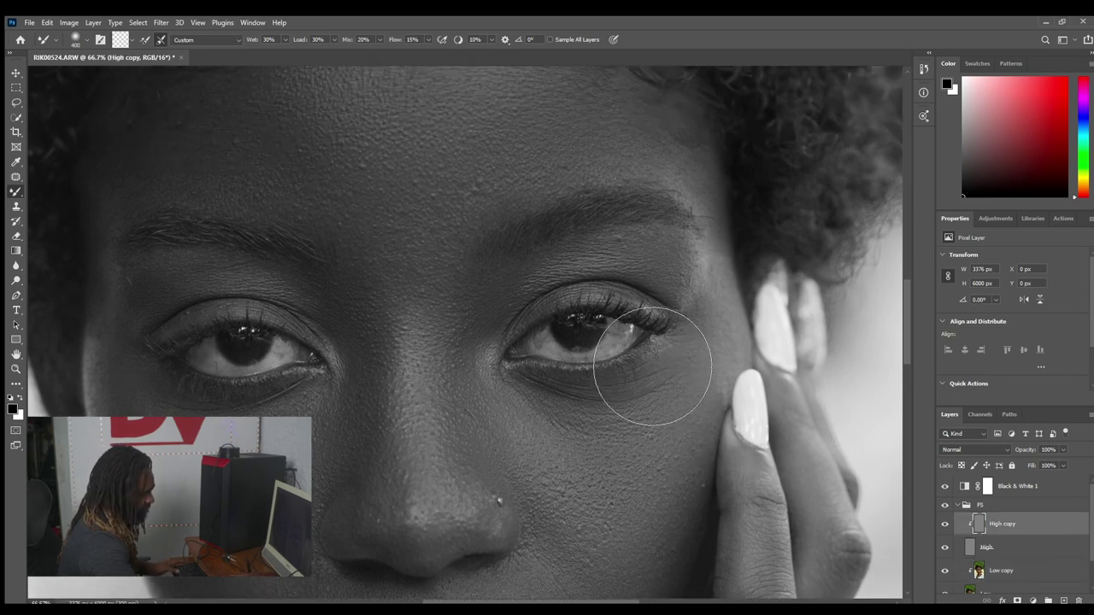
key(s)
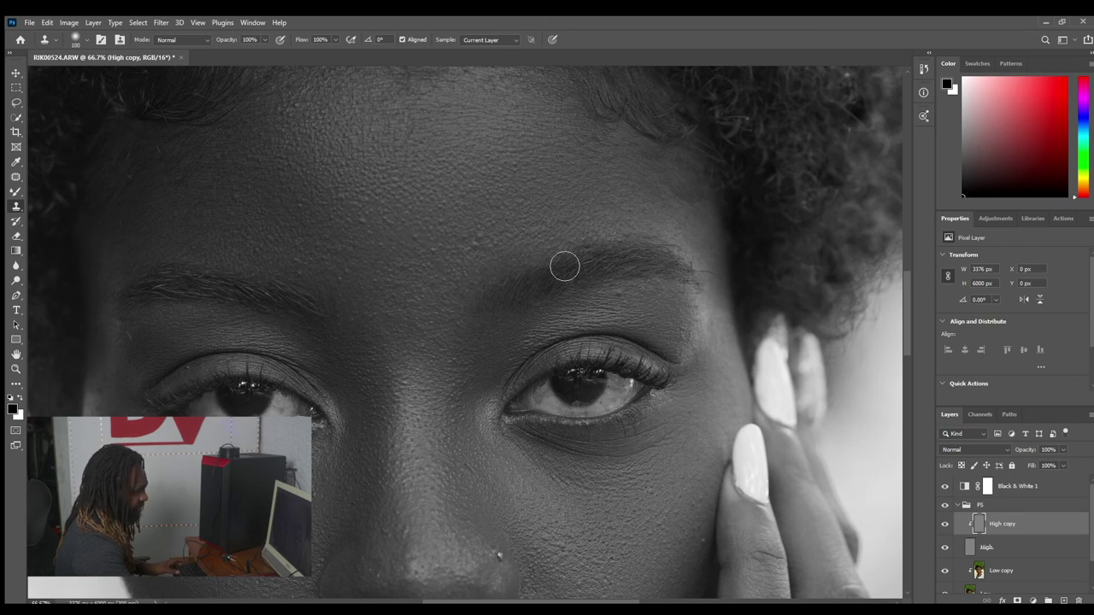
key(bracketleft)
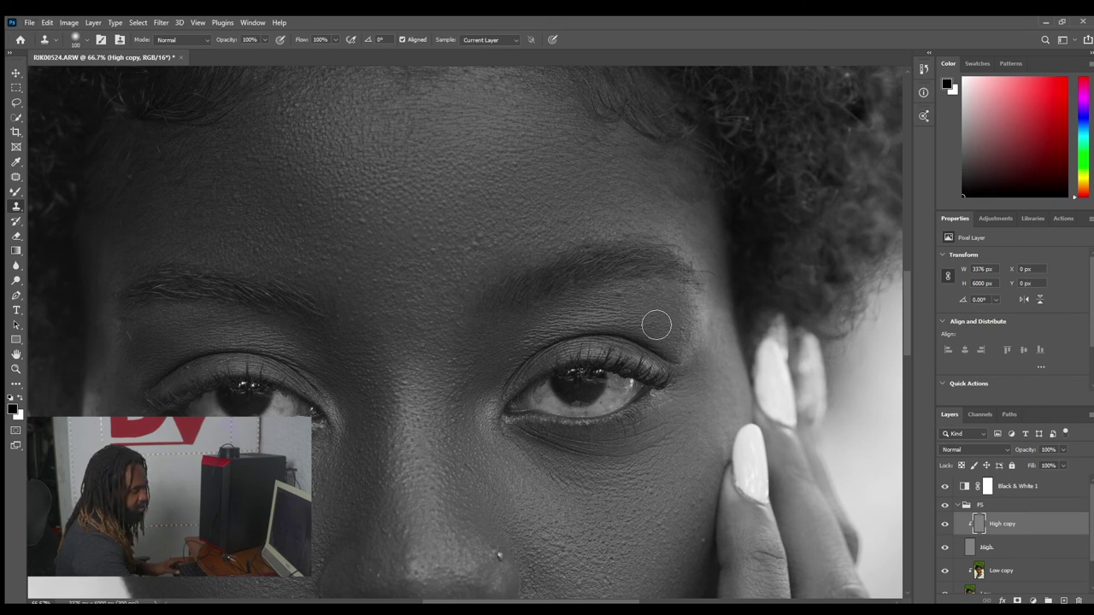
key(bracketleft)
key(bracketleft)
key(bracketleft)
key(bracketleft)
key(bracketleft)
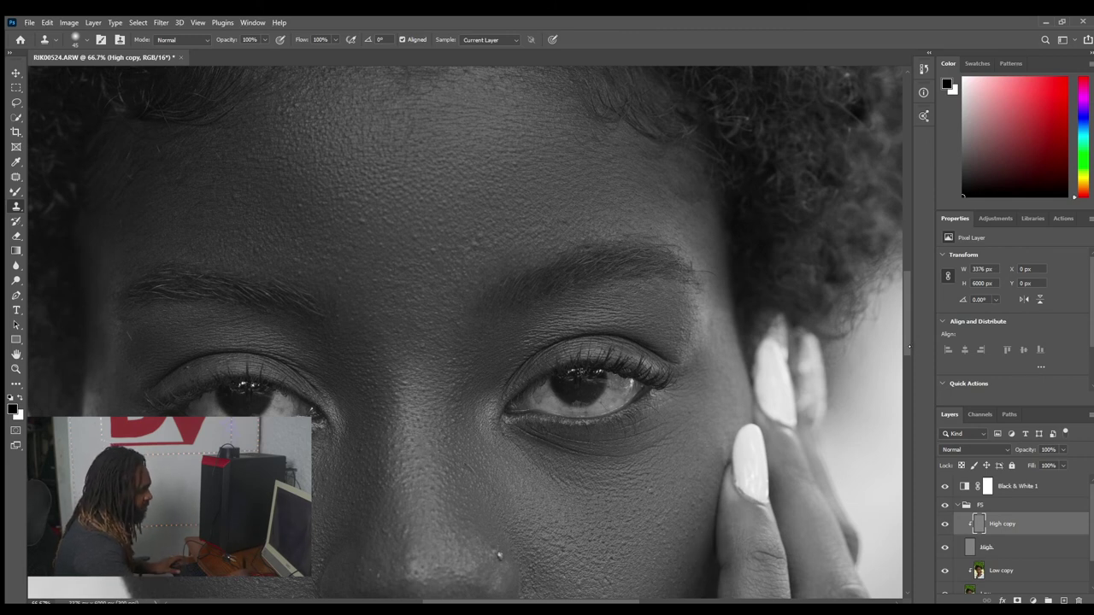
Step: Clone clean skin texture over blemishes on the cheeks and beside the mouth on High copy
scroll(908, 346, down, 5)
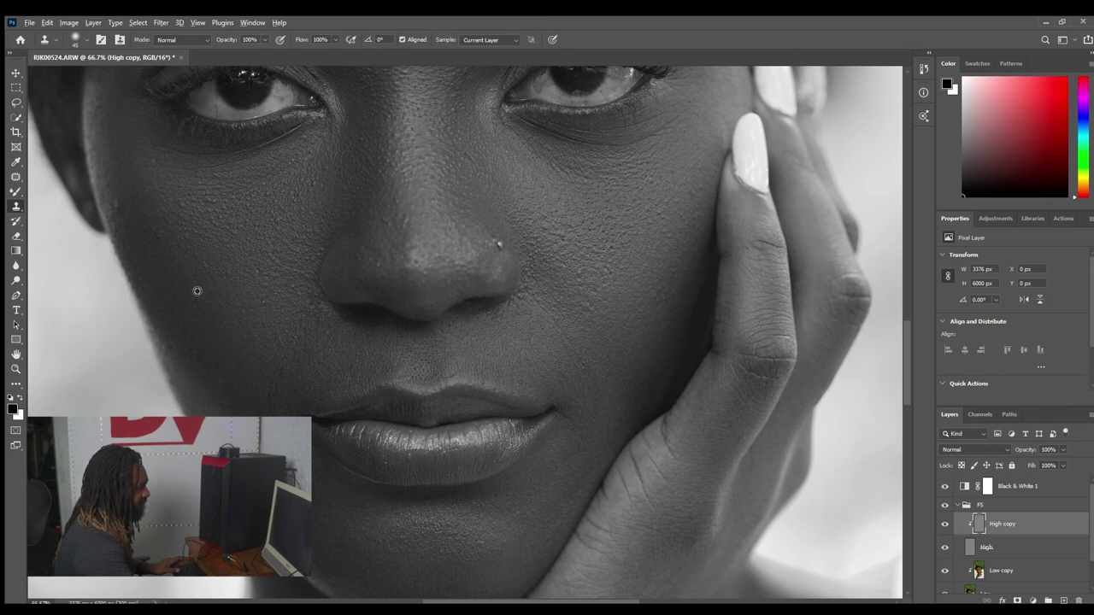
click(166, 203)
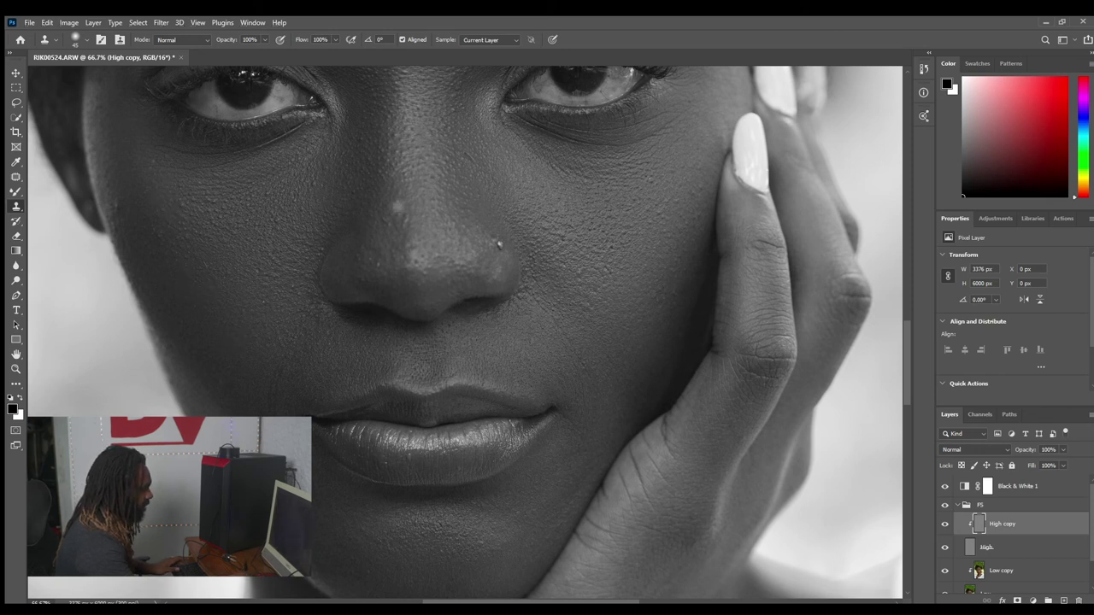
drag(909, 366, 908, 302)
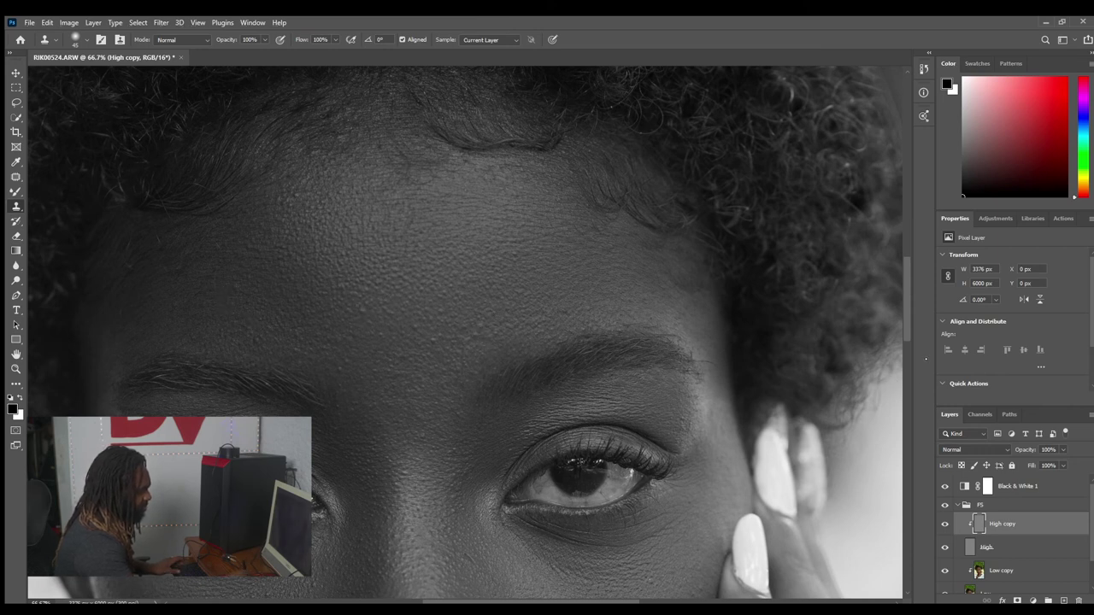
scroll(495, 351, down, 5)
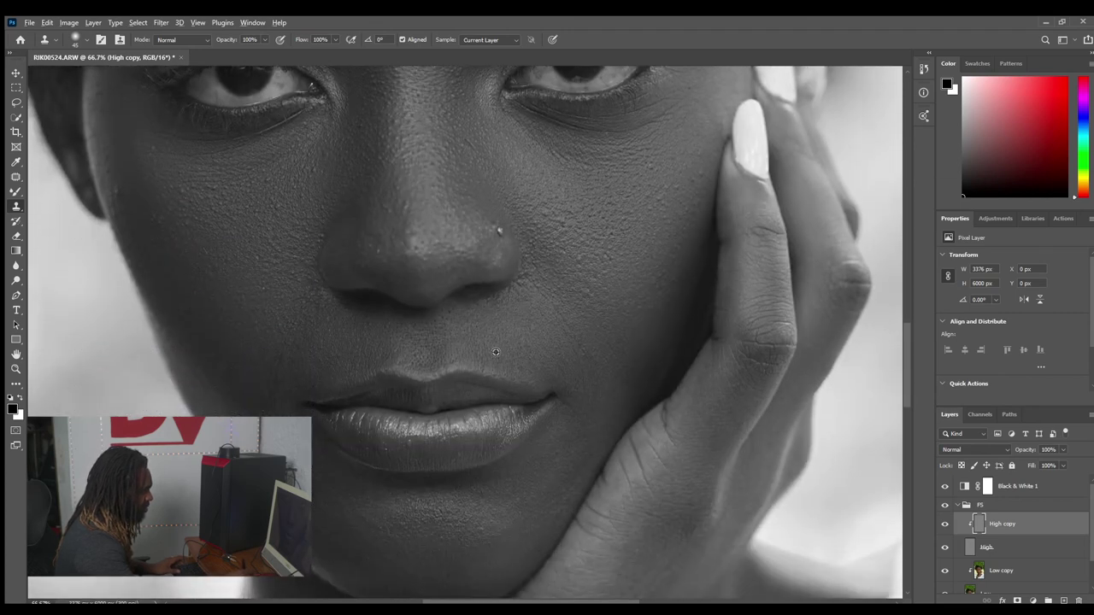
alt+click(546, 321)
click(581, 355)
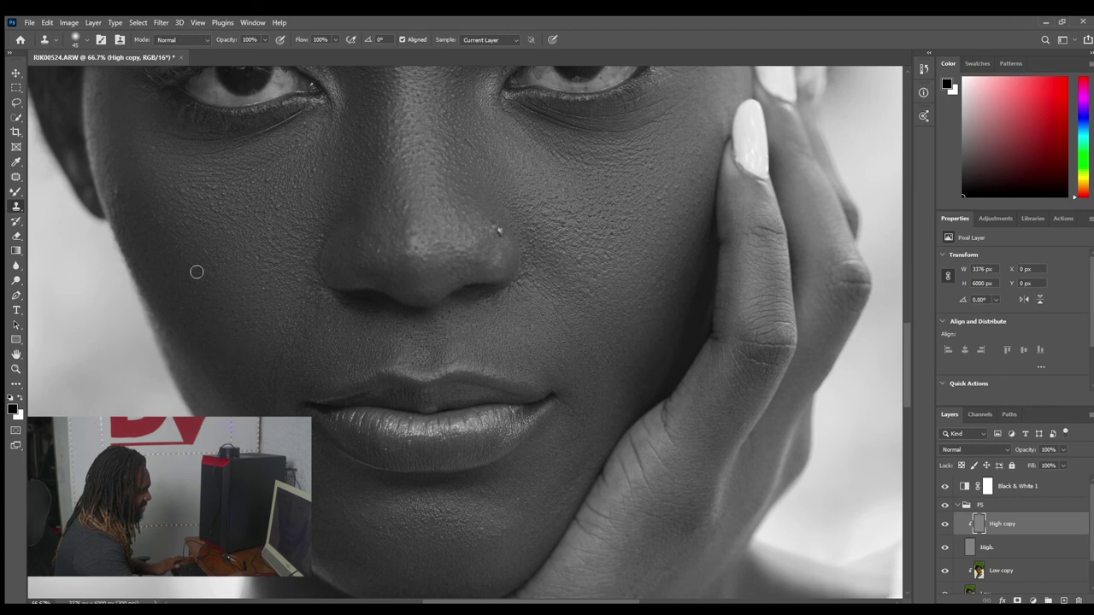
click(277, 381)
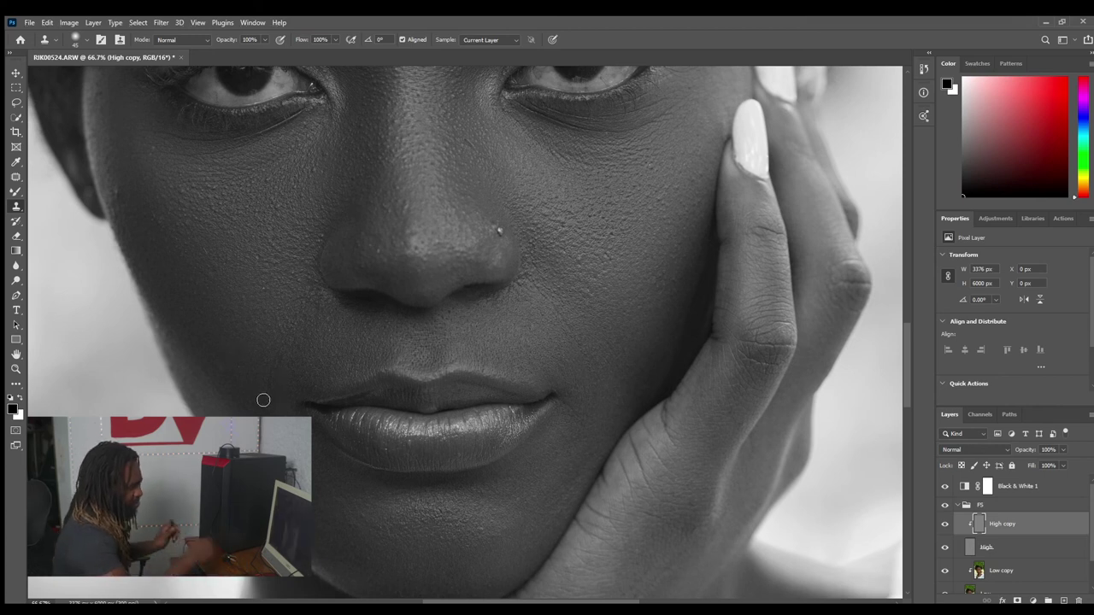
alt+click(248, 383)
click(296, 336)
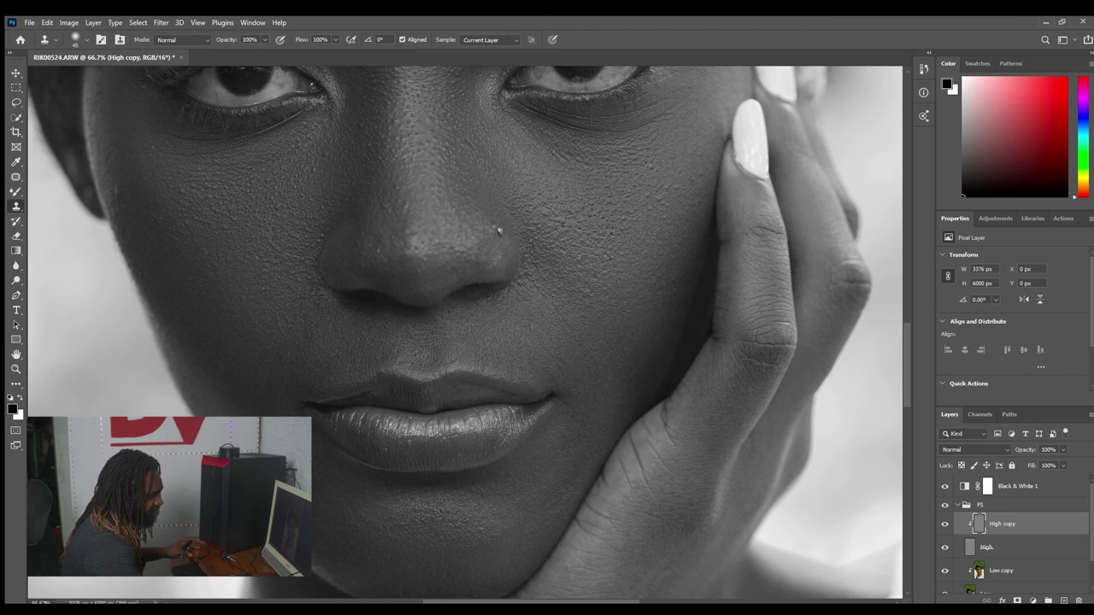
key(ctrl+0)
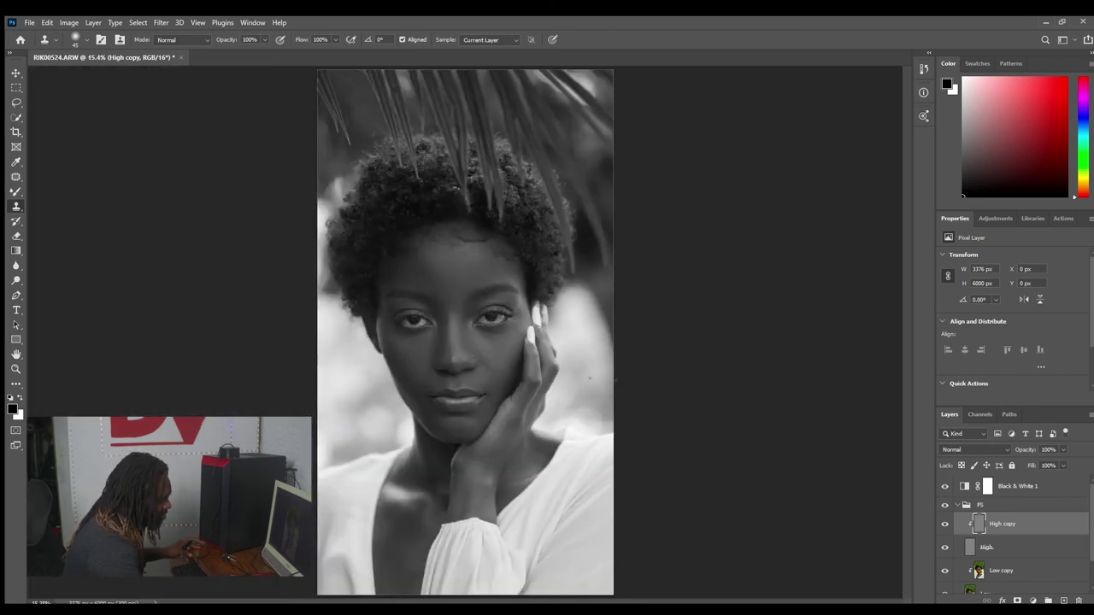
Step: Hide the Black & White 1 layer and toggle the FS group's visibility to compare the skin before and after retouching
click(944, 486)
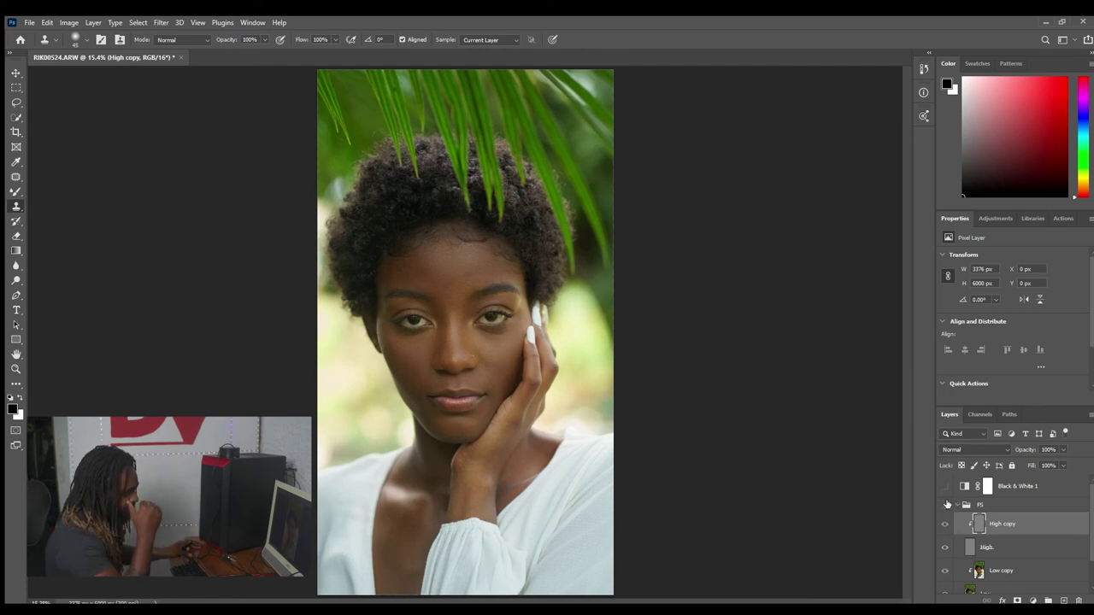
click(945, 504)
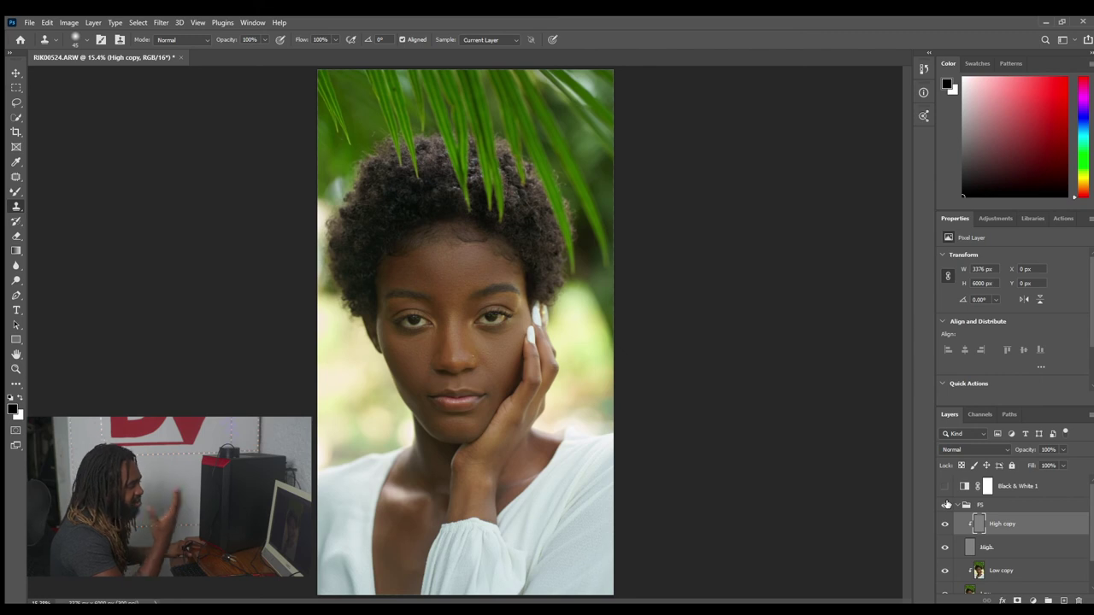
click(945, 504)
click(946, 504)
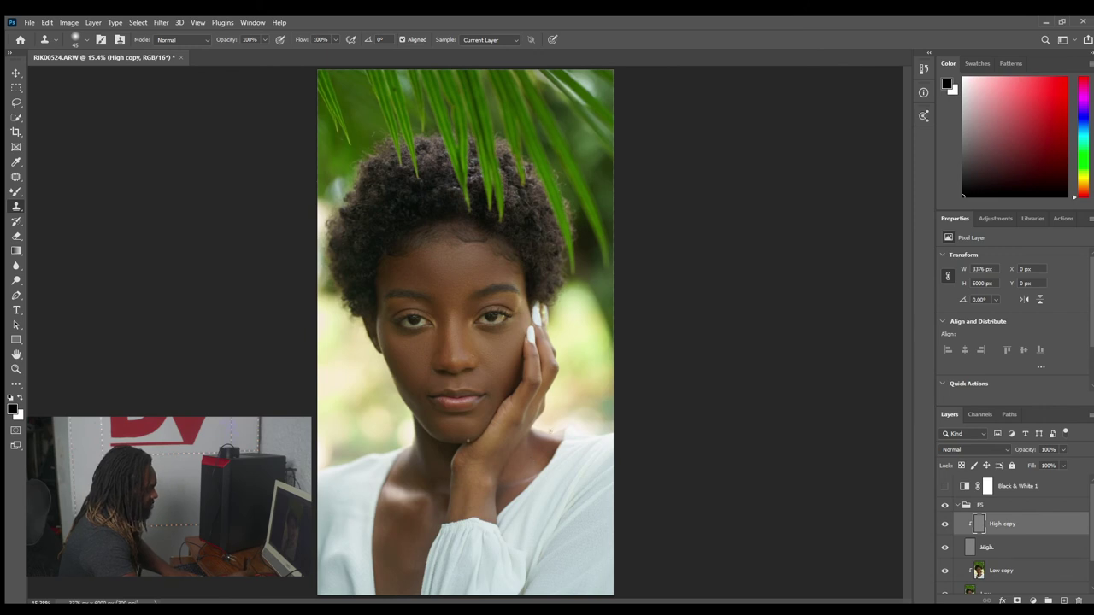
Step: Select the Low copy layer and blend the chest skin with the Mixer Brush at about 500 to 600 px
scroll(1069, 583, down, 1)
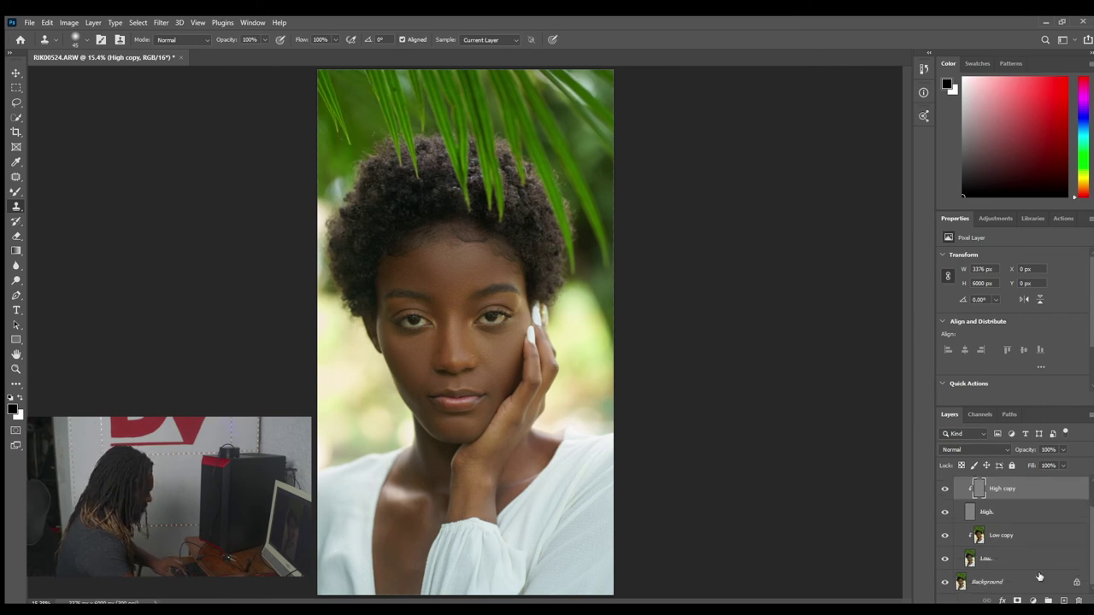
click(1018, 534)
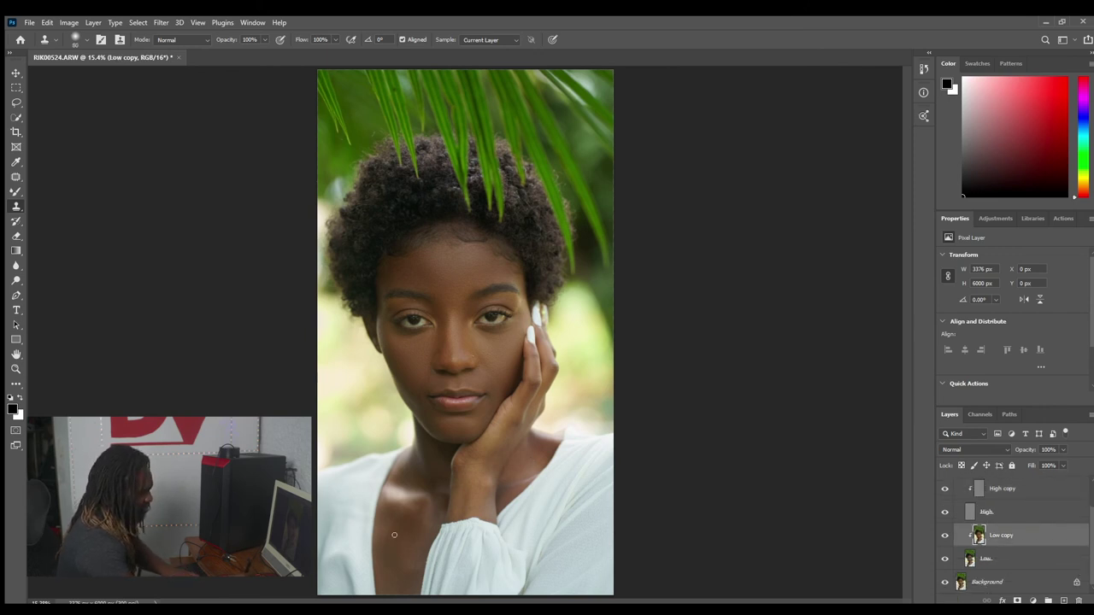
key(bracketright)
key(bracketright)
key(bracketright)
key(bracketright)
key(bracketright)
key(bracketright)
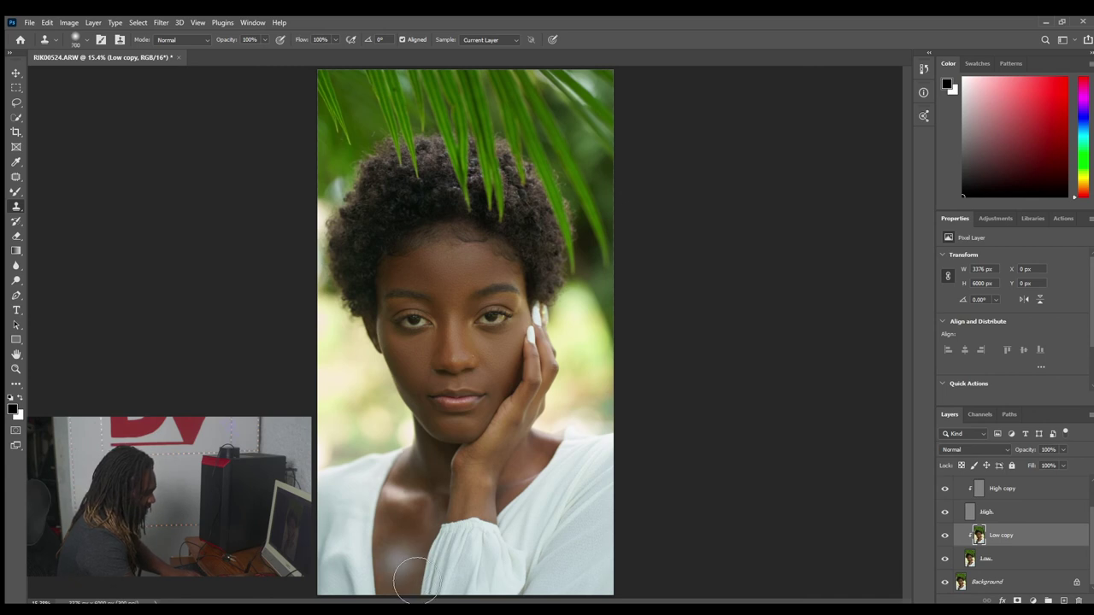
key(b)
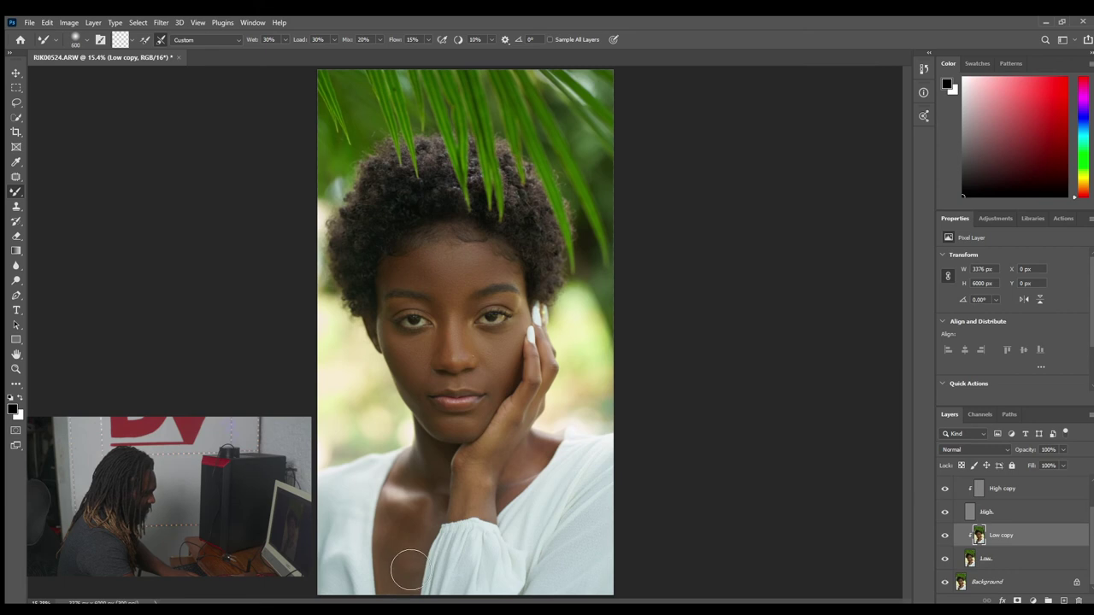
key(bracketright)
key(bracketright)
key(bracketright)
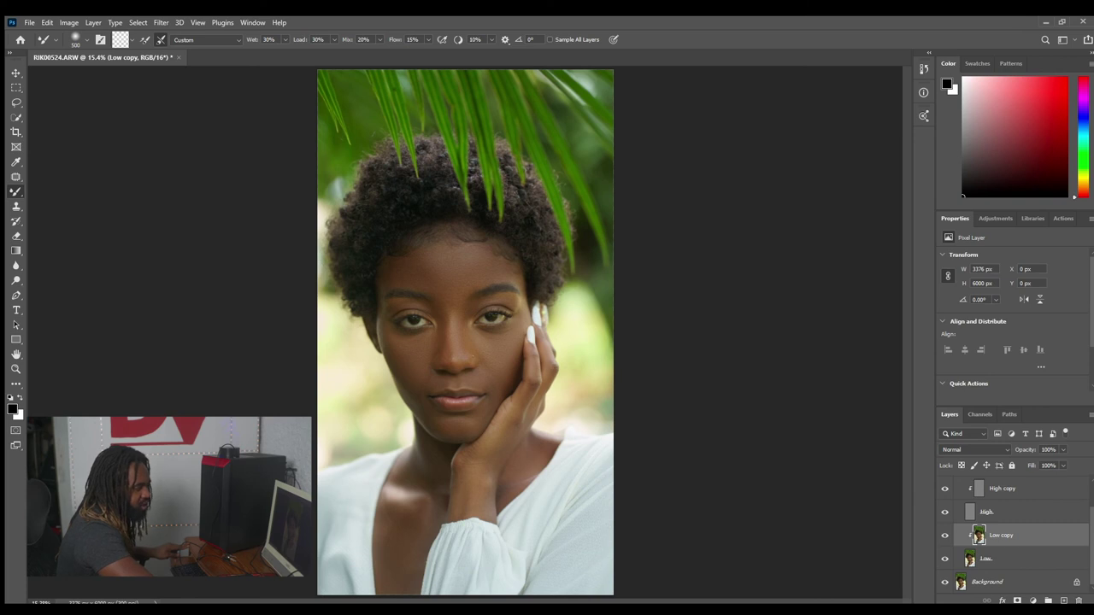
Step: Collapse the FS group and run the DODGE AND BURN action from the Retouching set above it
scroll(961, 513, up, 1)
click(959, 505)
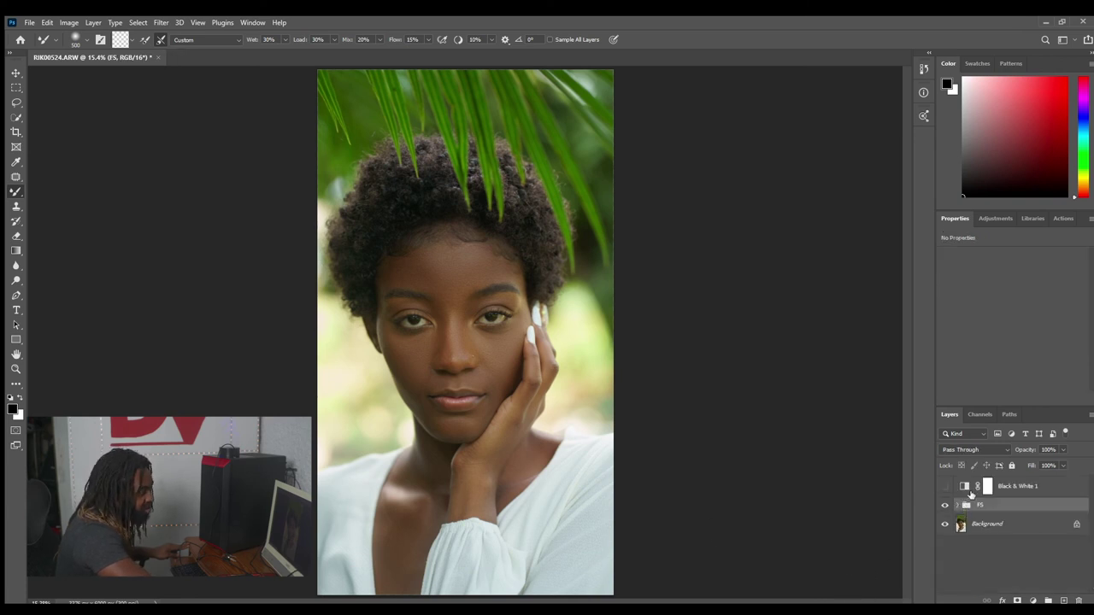
click(996, 219)
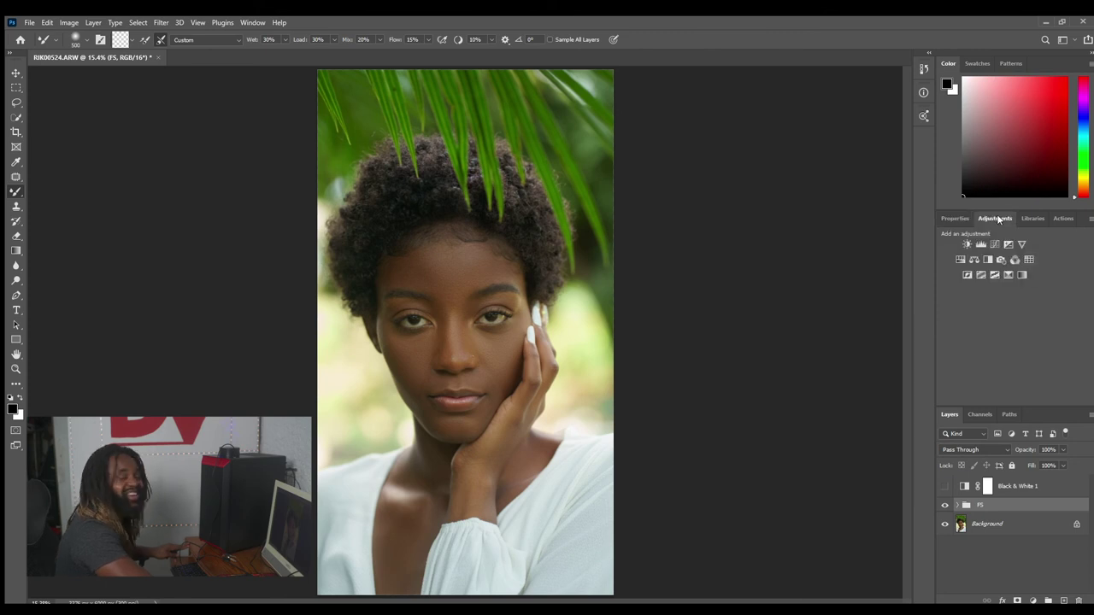
click(1053, 218)
click(1016, 269)
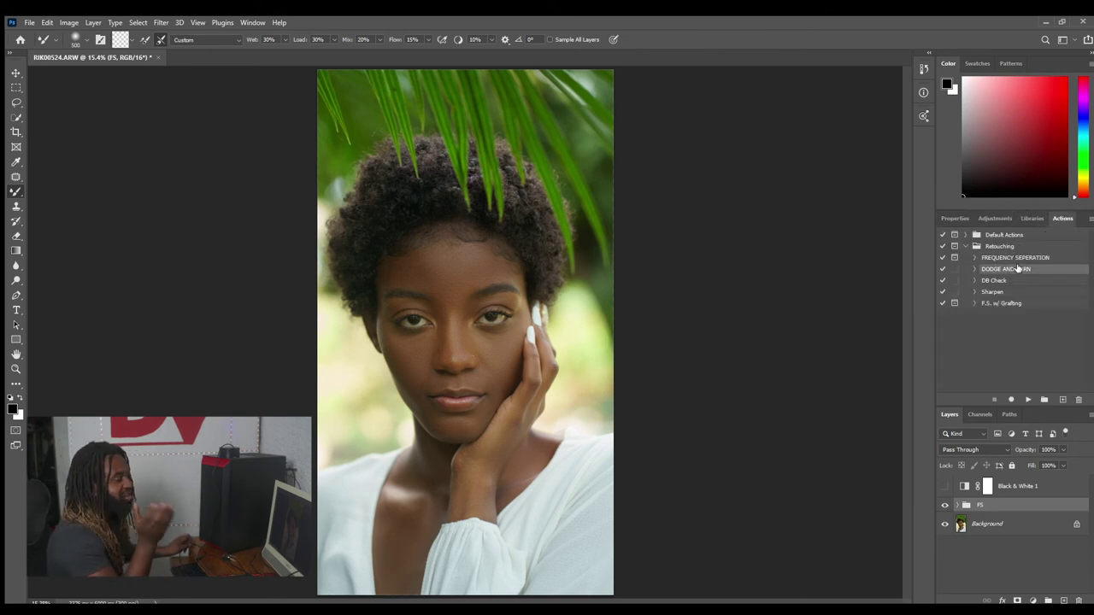
click(1028, 399)
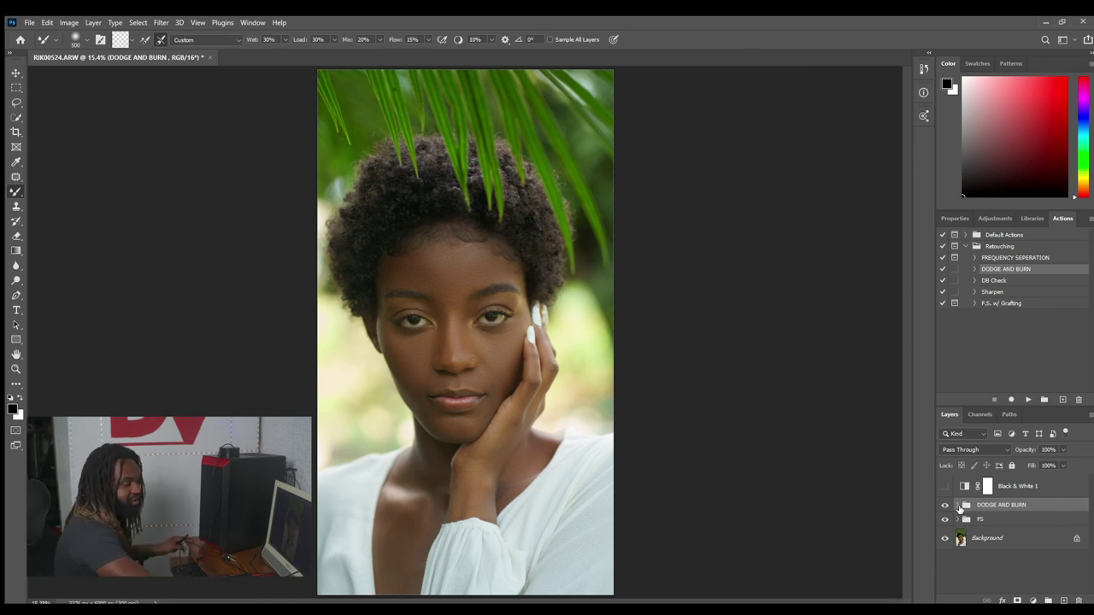
Step: Inspect the Dodge layer mask inside the DODGE AND BURN group and toggle the FS group's visibility for comparison
click(959, 508)
key(x)
click(997, 523)
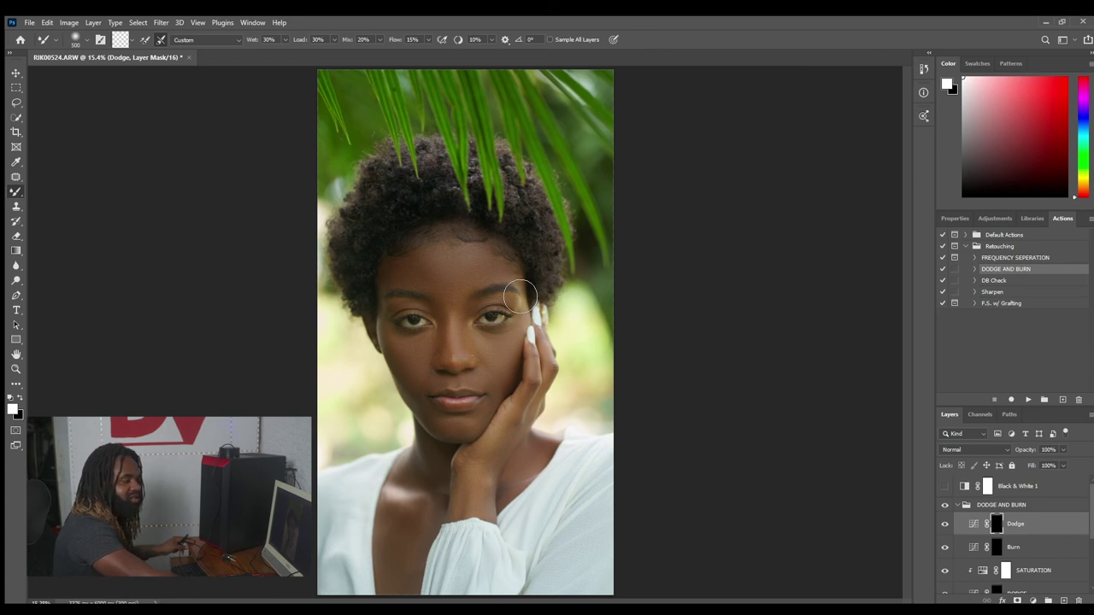
click(958, 505)
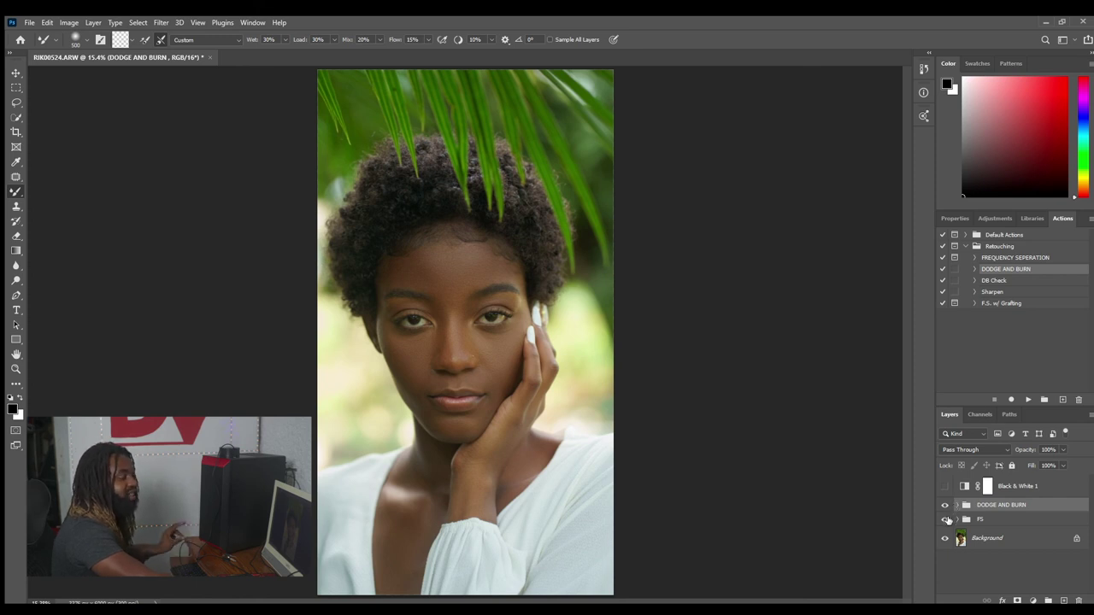
click(946, 520)
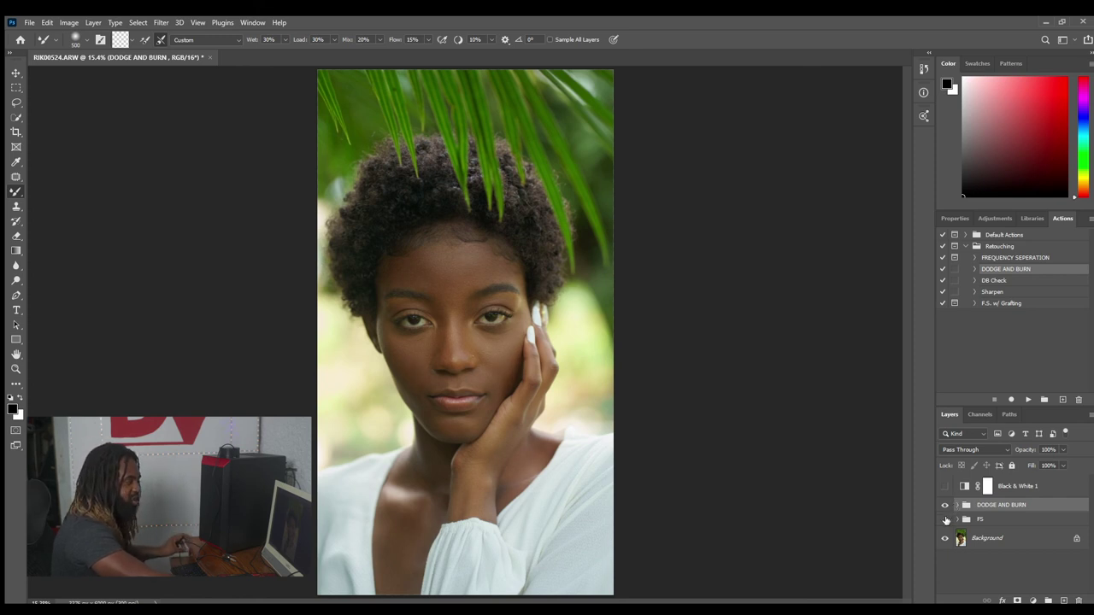
Step: Show the Black & White 1 layer and set up the regular Brush with white on the Dodge layer mask
click(958, 505)
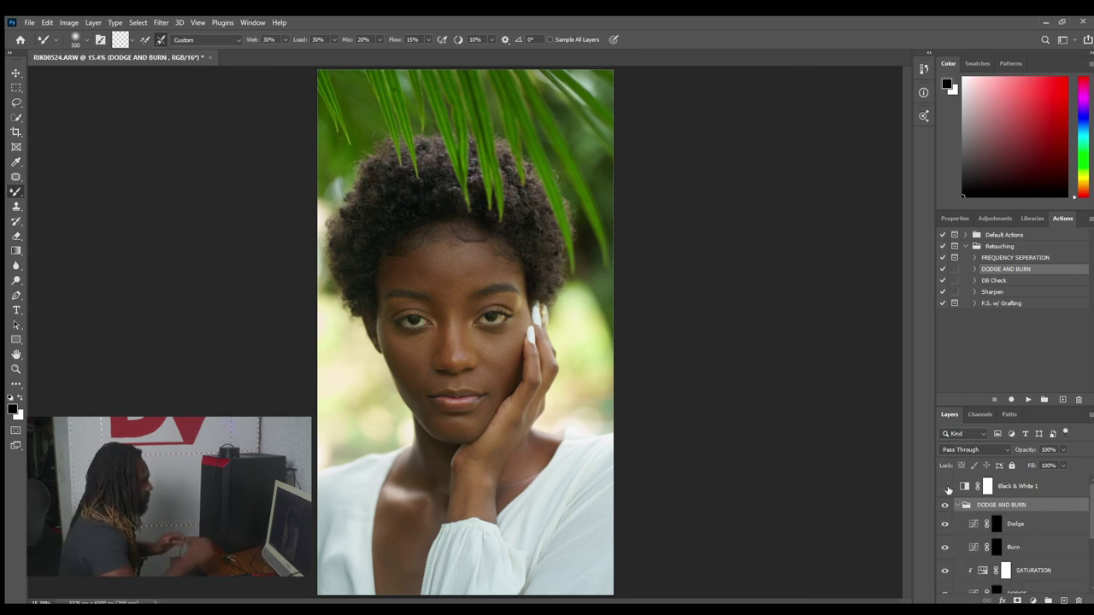
click(945, 487)
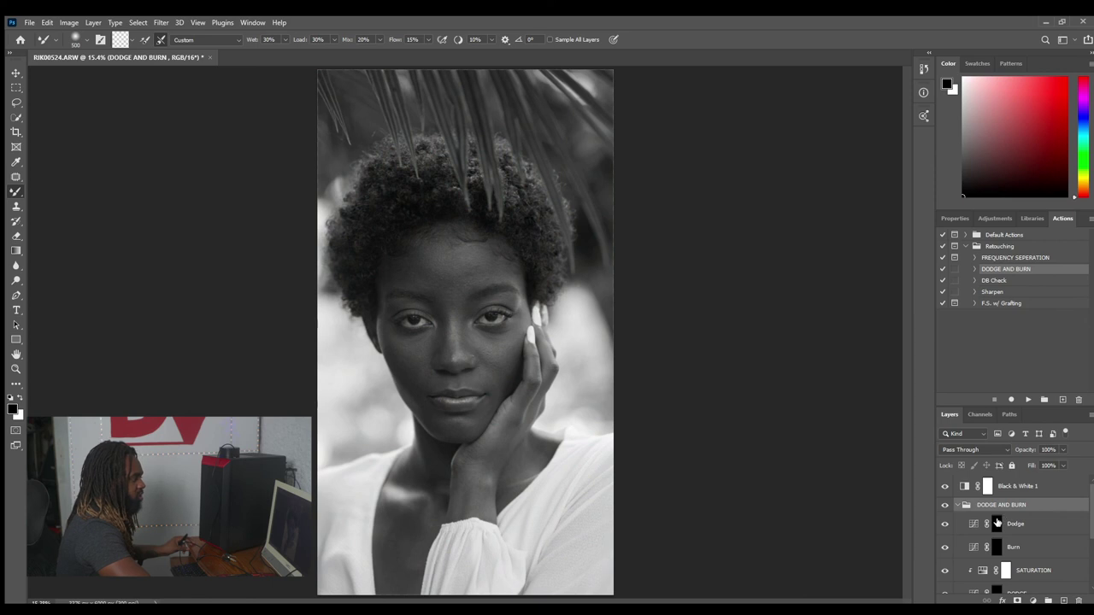
click(997, 523)
key(x)
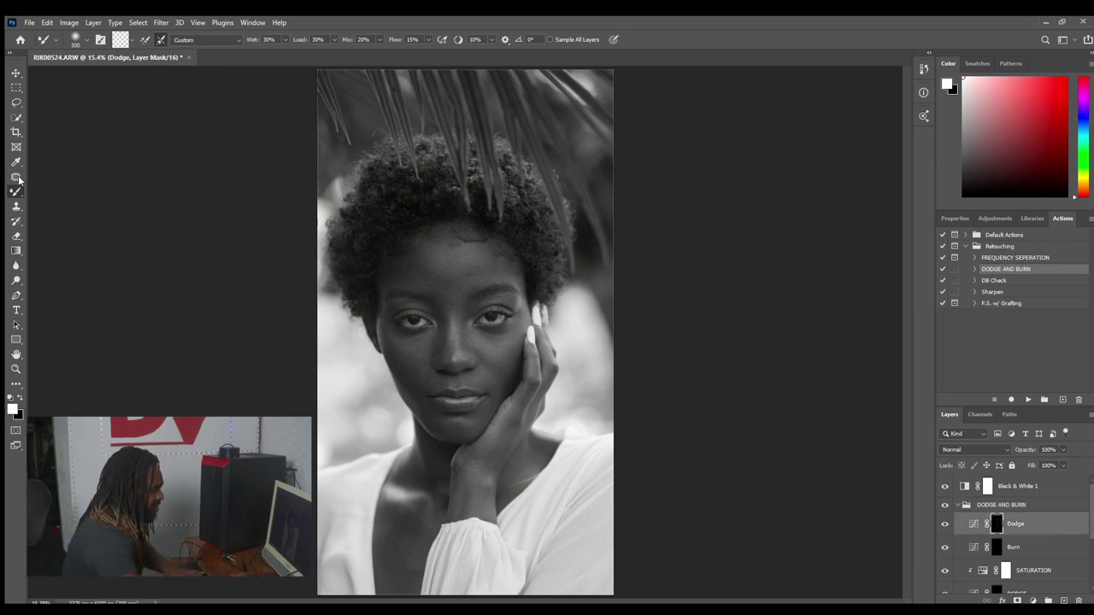
key(shift+b)
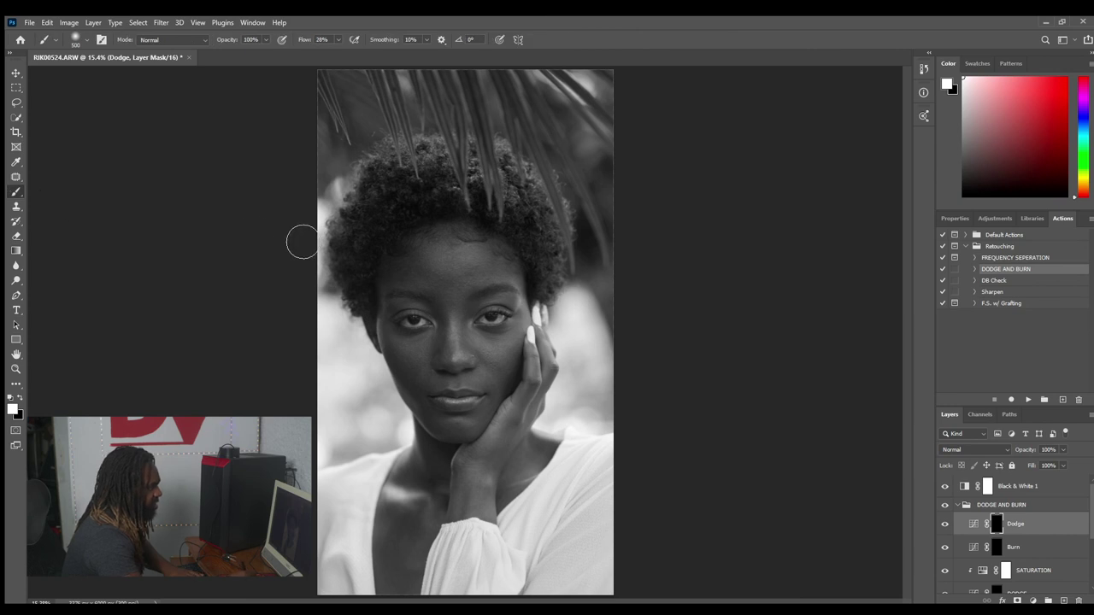
Step: Paint white on the Dodge mask to lighten the lower forehead with a large brush and the cheek beside the hand with a smaller one
key(bracketright)
key(bracketright)
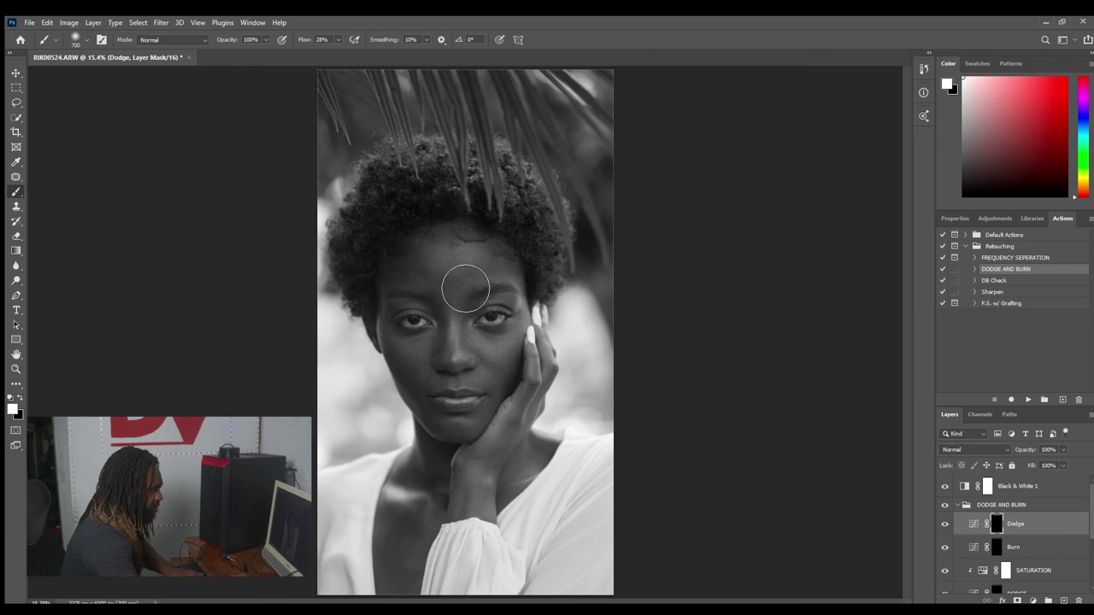
key(bracketright)
mouse_move(465, 297)
mouse_down()
mouse_move(481, 285)
mouse_move(476, 274)
mouse_move(483, 301)
mouse_up()
key(bracketleft)
key(bracketleft)
key(bracketleft)
key(bracketleft)
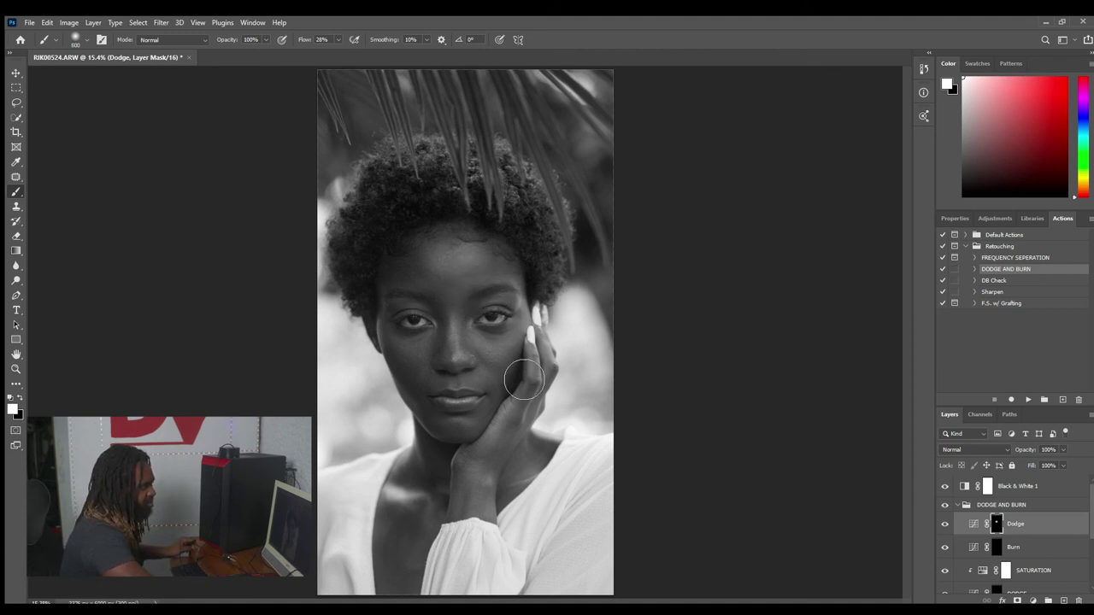
mouse_move(502, 358)
mouse_down()
mouse_move(505, 371)
mouse_move(513, 361)
mouse_up()
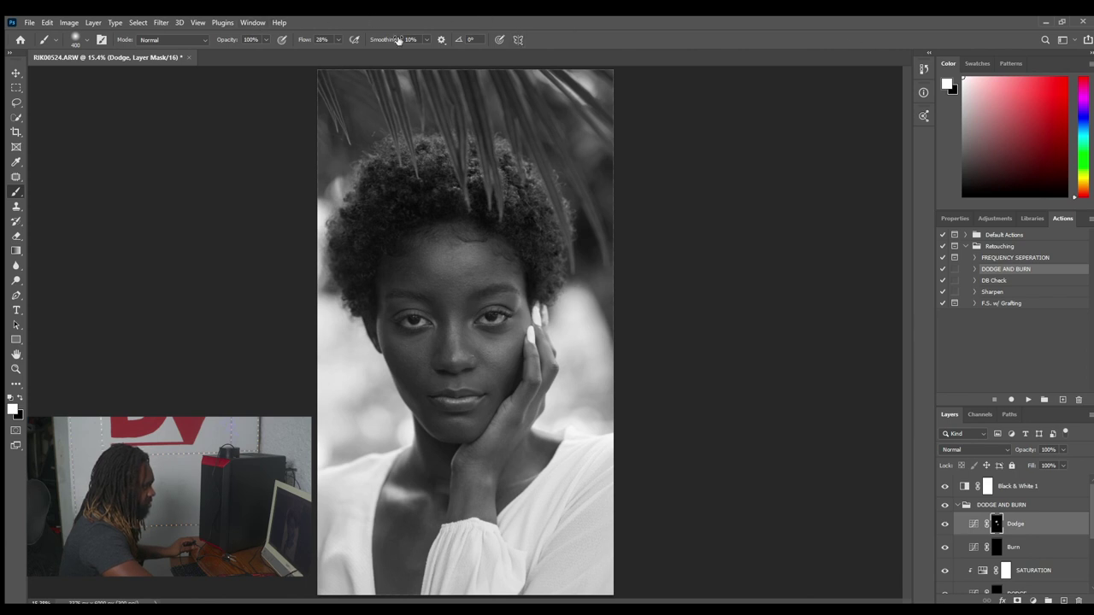
Step: Continue dodging the face with a brush of about 300 px beside the nose and 500 px between the eyebrows
key(bracketleft)
key(bracketleft)
key(bracketright)
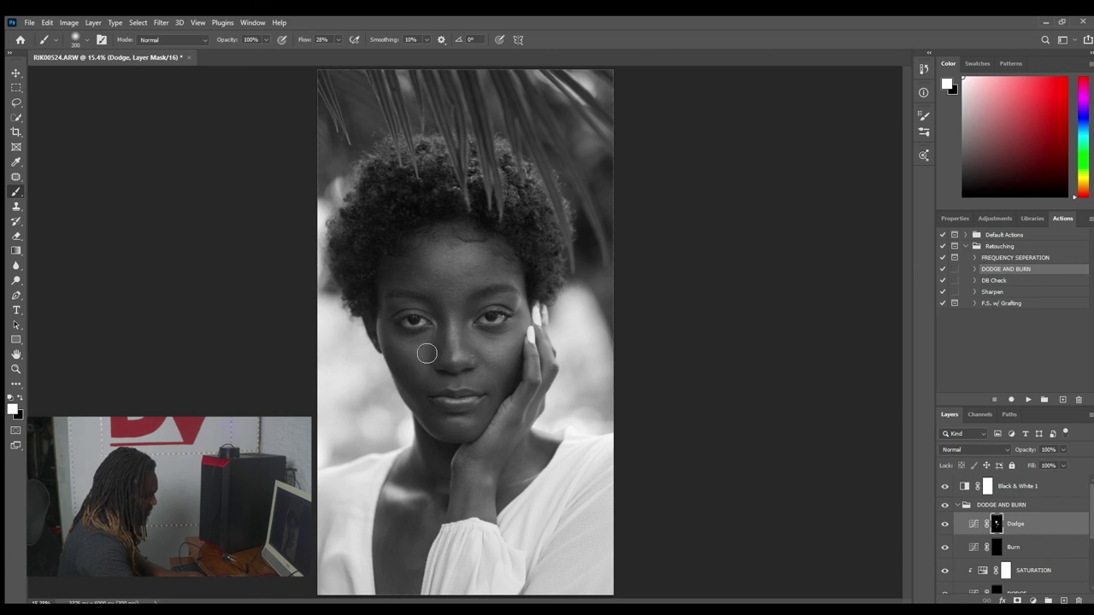
key(bracketleft)
key(bracketleft)
key(bracketright)
key(bracketright)
key(bracketright)
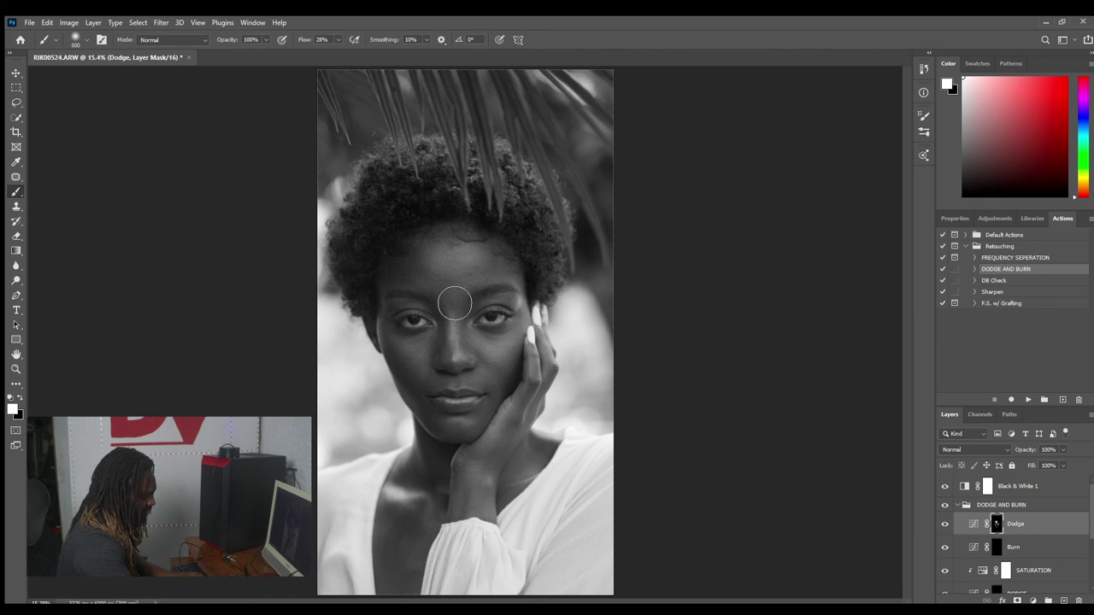
Step: Paint white on the Burn mask over the forehead and chin with a large brush, and under the eye at 150 px
click(1009, 547)
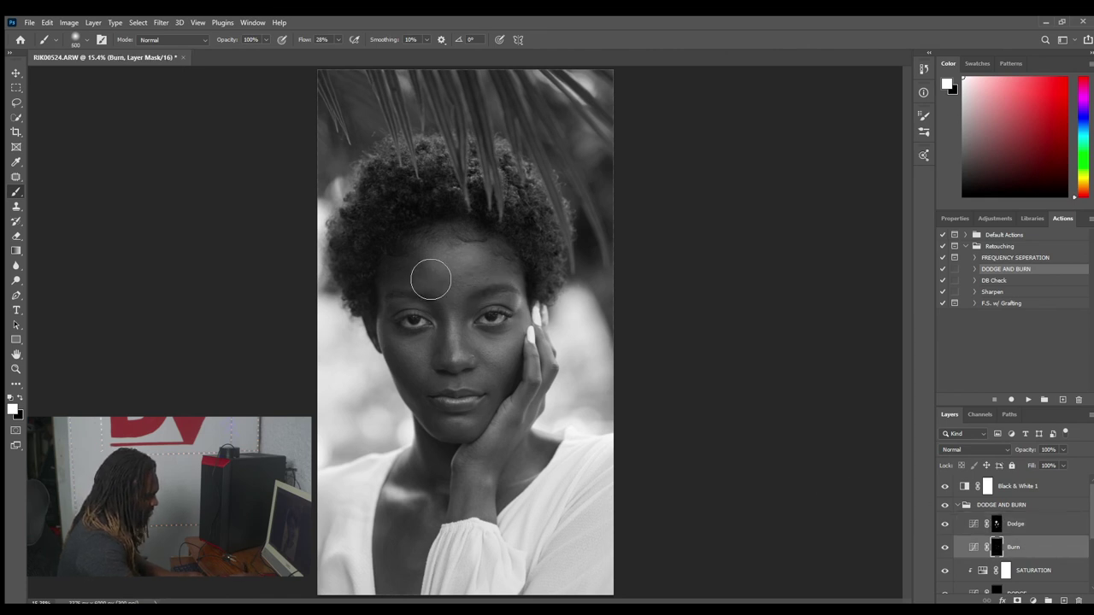
key(bracketleft)
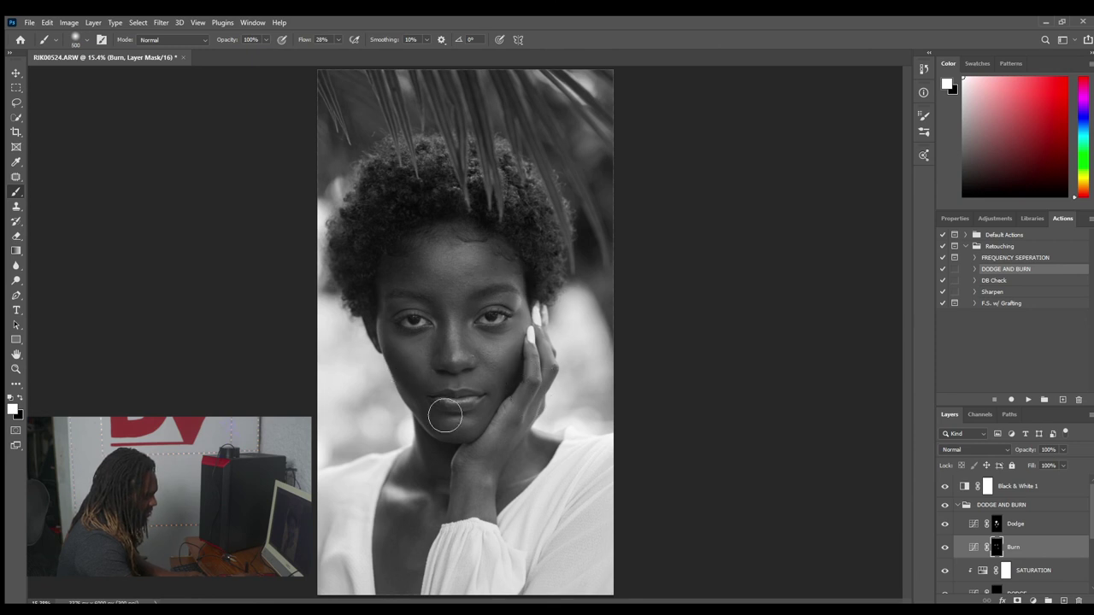
key(bracketleft)
key(bracketleft)
key(bracketleft)
key(bracketleft)
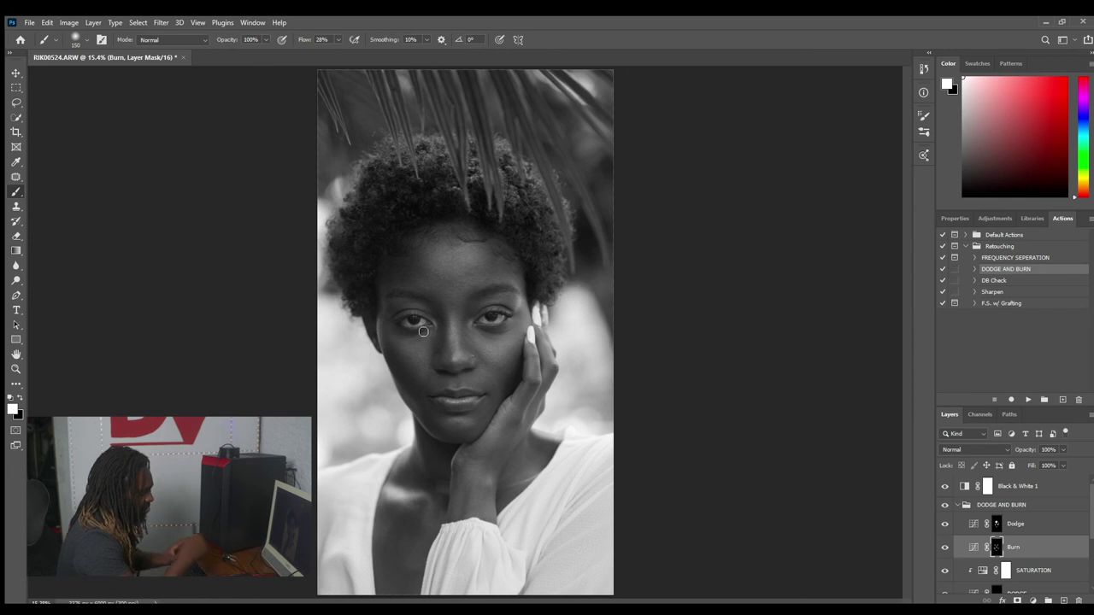
key(bracketright)
key(bracketright)
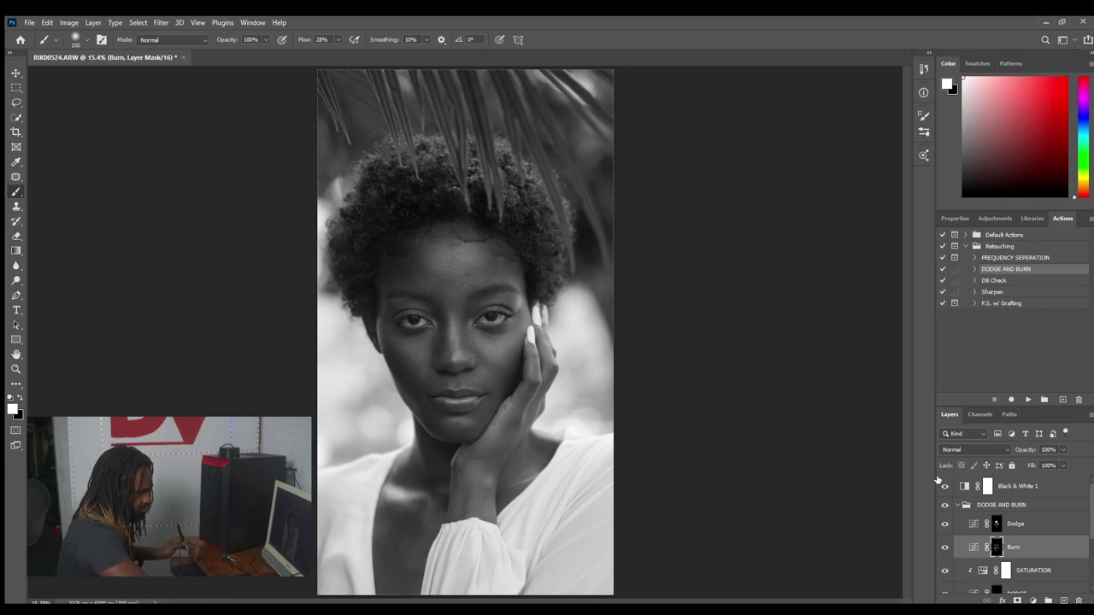
Step: Hide the Black & White 1 layer and toggle the DODGE AND BURN group's visibility to compare its effect in color
click(945, 488)
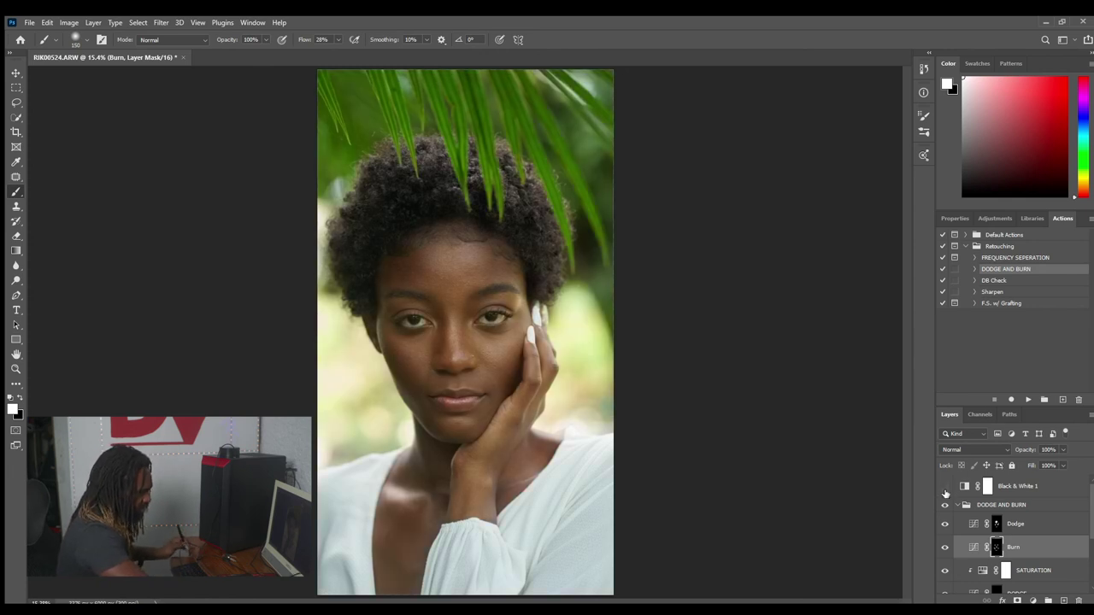
click(946, 505)
click(946, 506)
click(946, 506)
click(946, 506)
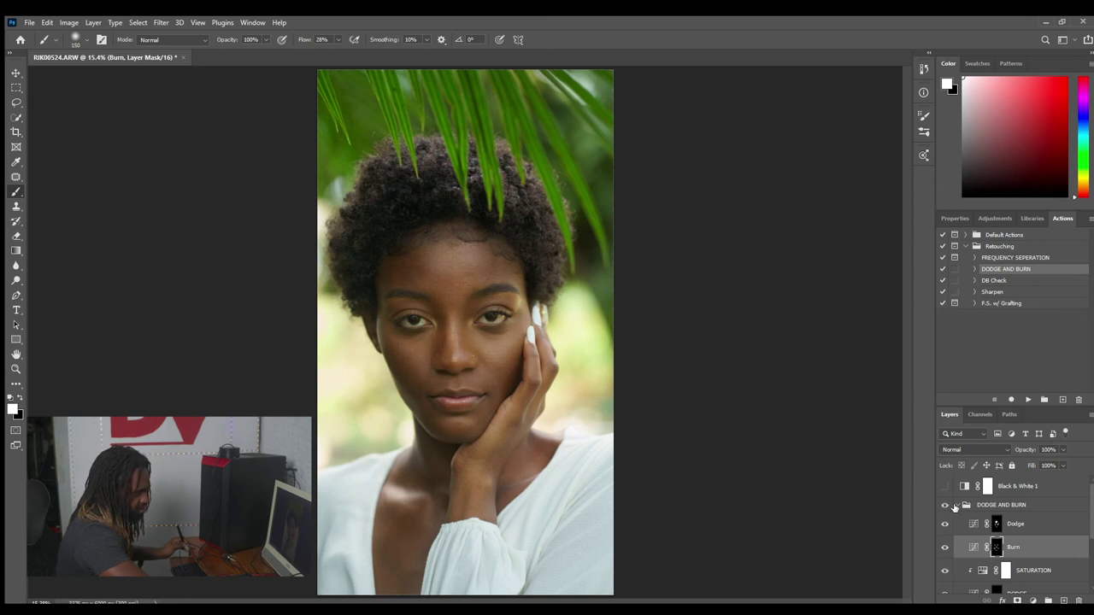
Step: Collapse the DODGE AND BURN group and combine it with the FS group in a new group
click(960, 505)
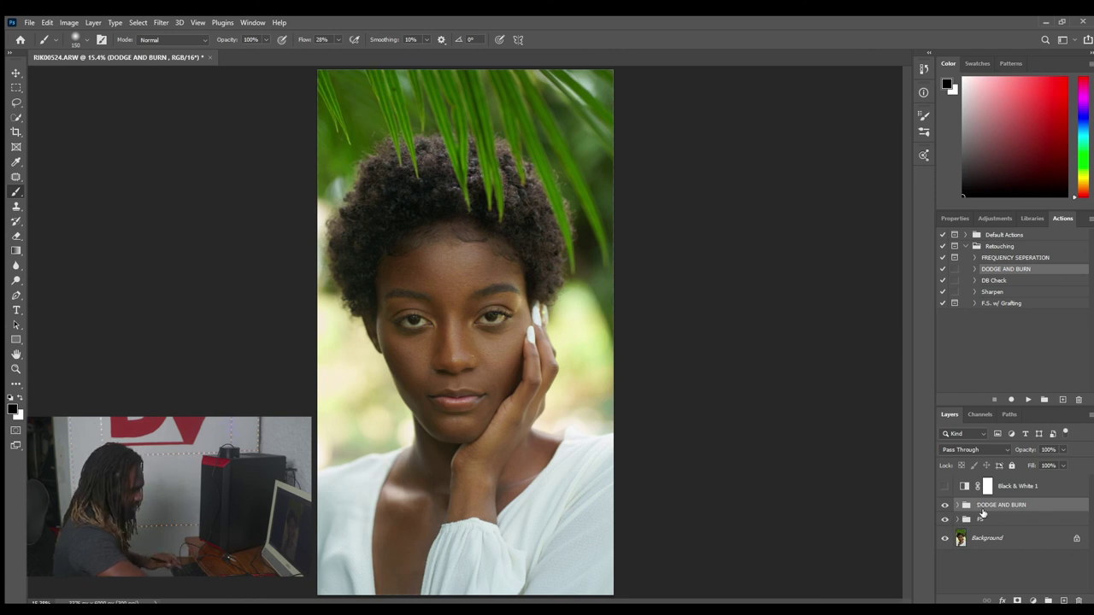
shift+click(985, 519)
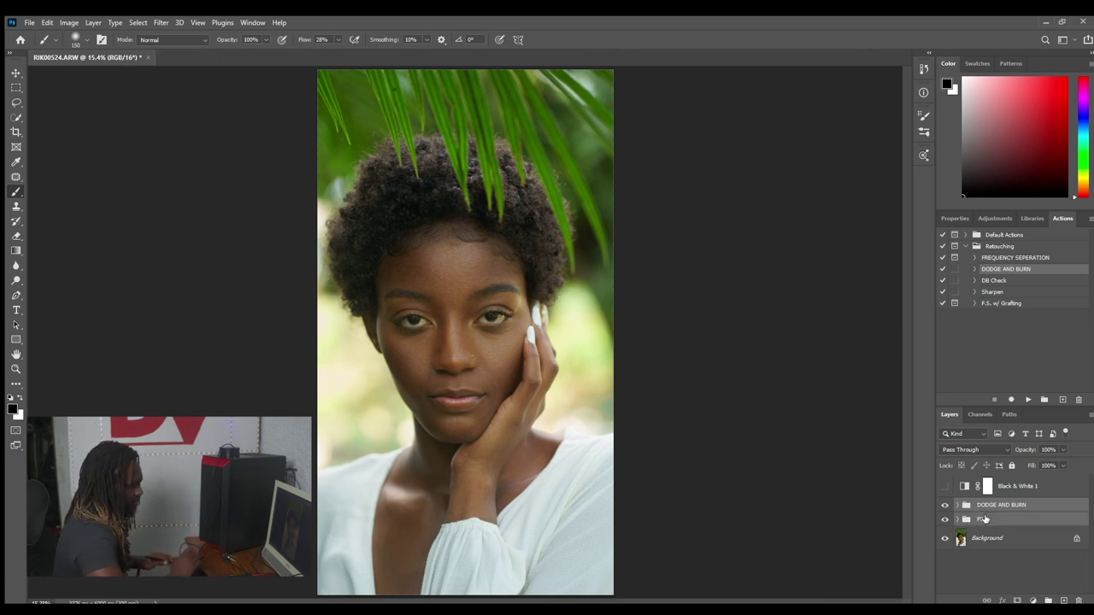
key(ctrl+g)
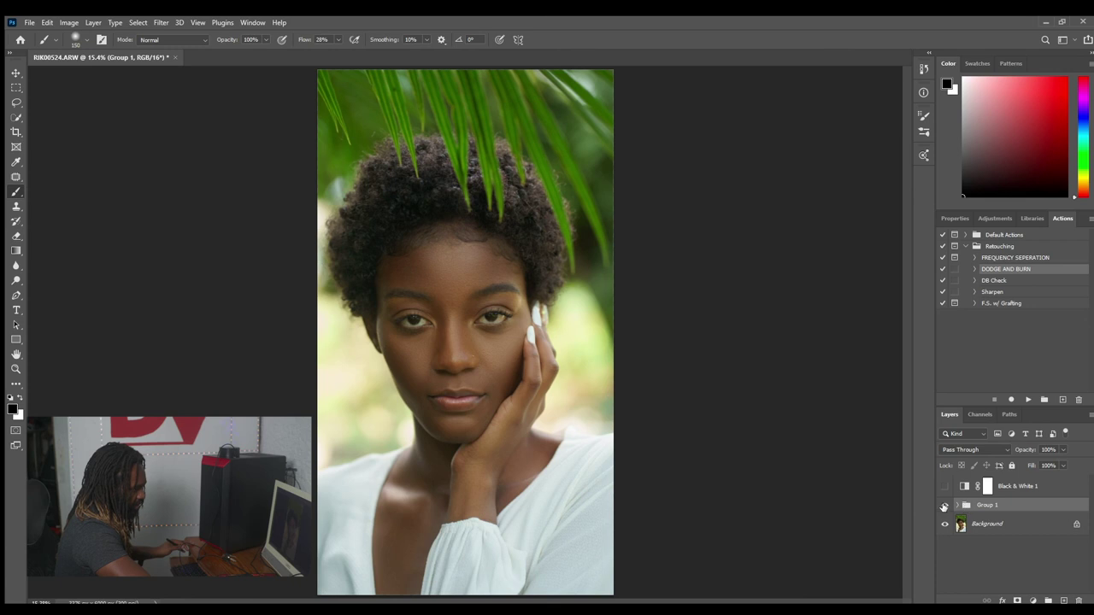
Step: Toggle Group 1's visibility to compare the whole retouch before and after, and expand the group to show its subgroups
click(944, 506)
click(944, 506)
click(944, 506)
click(945, 506)
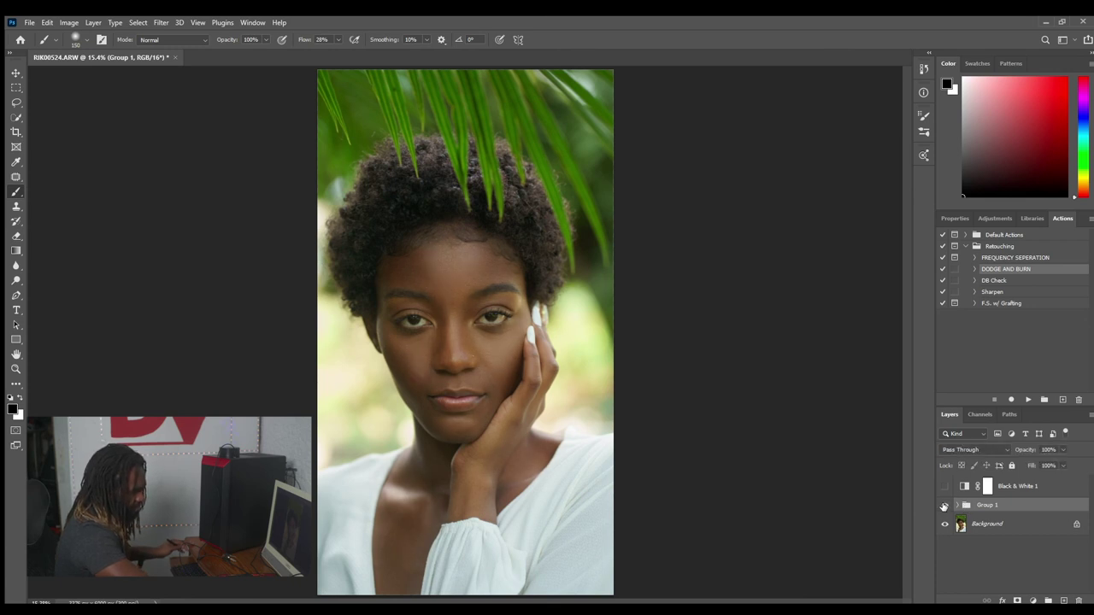
click(960, 507)
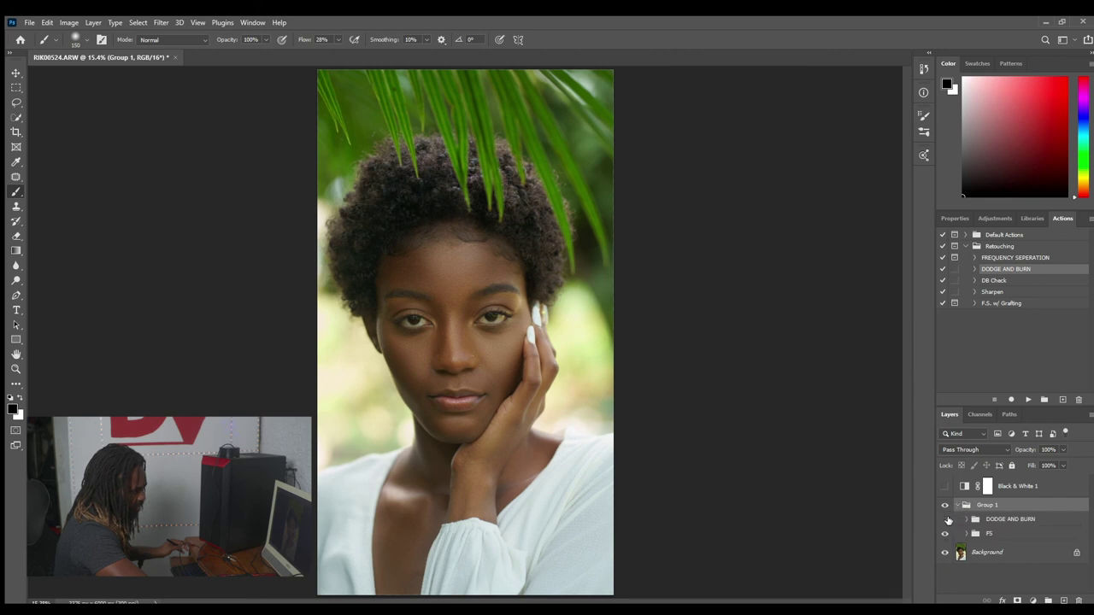
Step: Toggle the DODGE AND BURN group's visibility inside Group 1 to compare the portrait with and without it
click(944, 519)
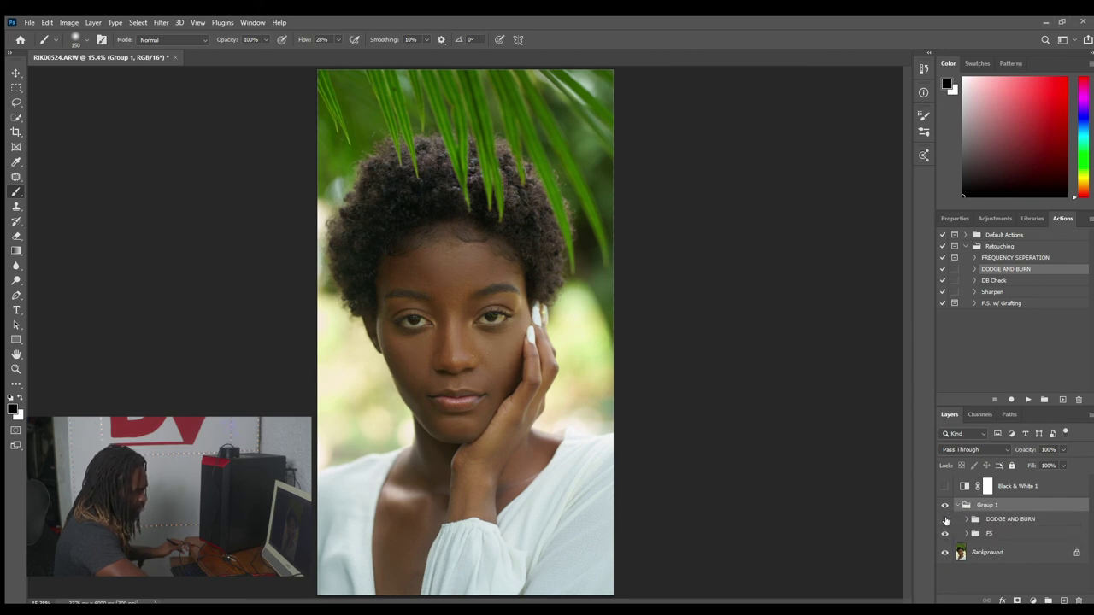
click(946, 520)
click(946, 520)
click(945, 520)
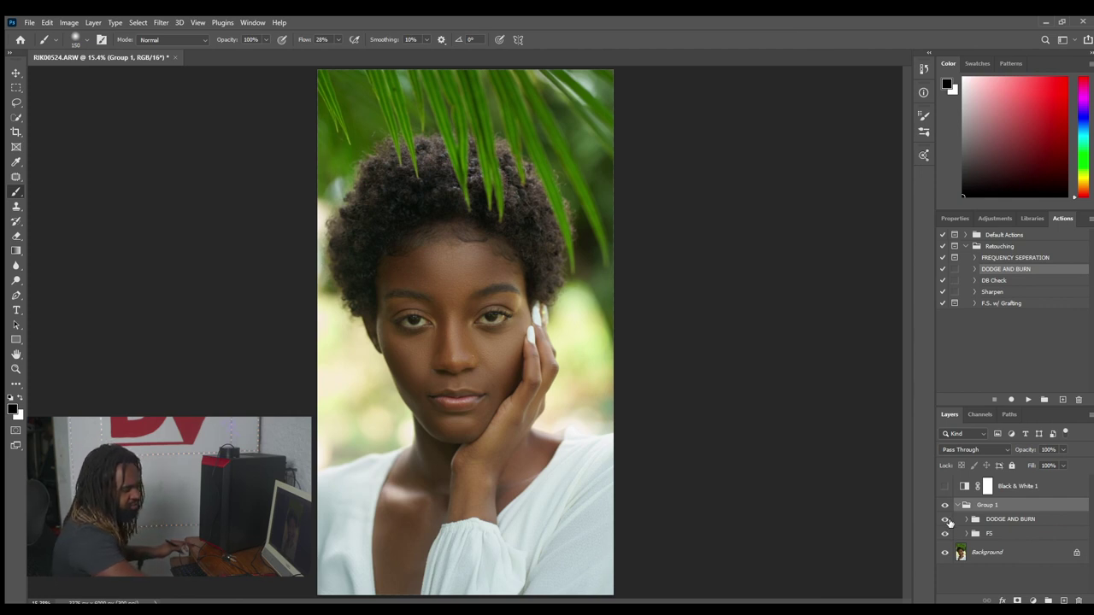
Step: Create an EYES group above the DODGE AND BURN group with Photo Filter, Hue/Saturation and brightening Curves layers, and invert the Curves mask
click(1003, 518)
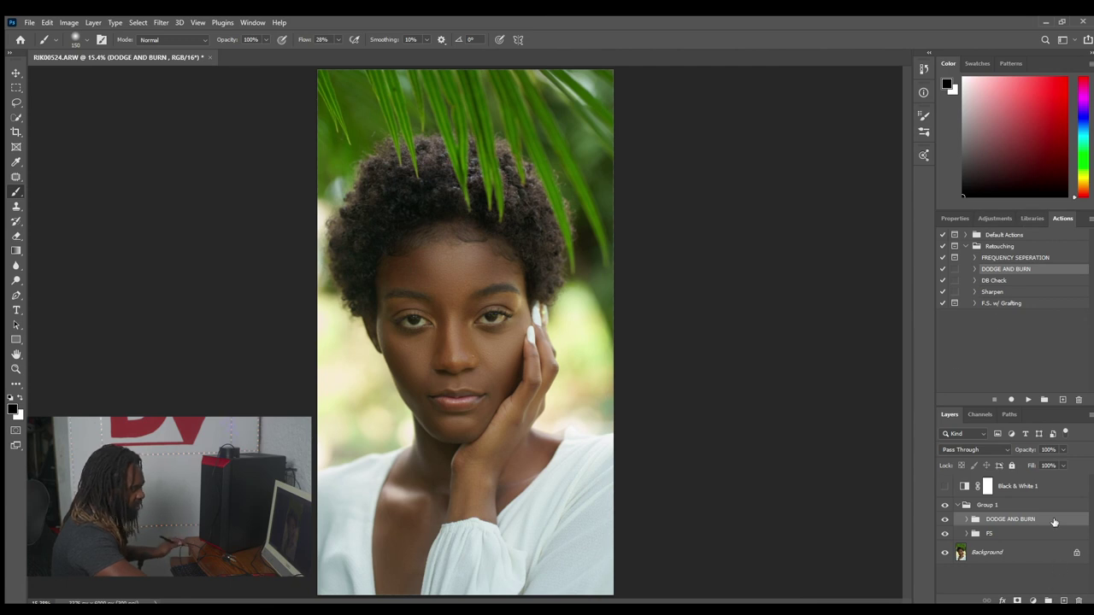
key(F2)
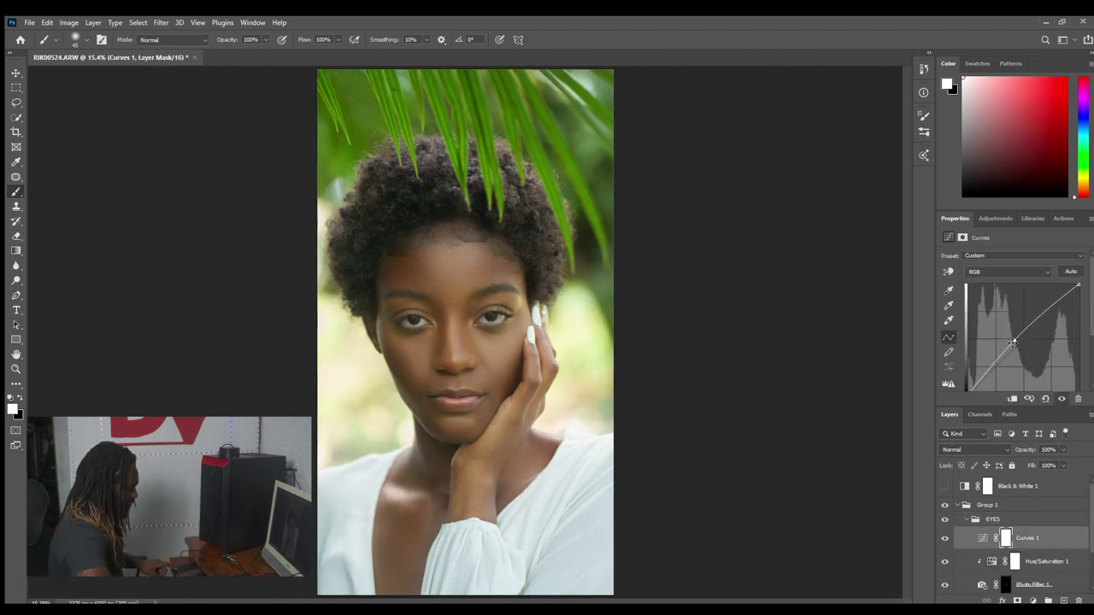
key(ctrl+i)
Step: Set the brush flow to 1% to paint white over the irises on the Curves 1 mask
key(ctrl+1)
key(shift+0)
key(shift+1)
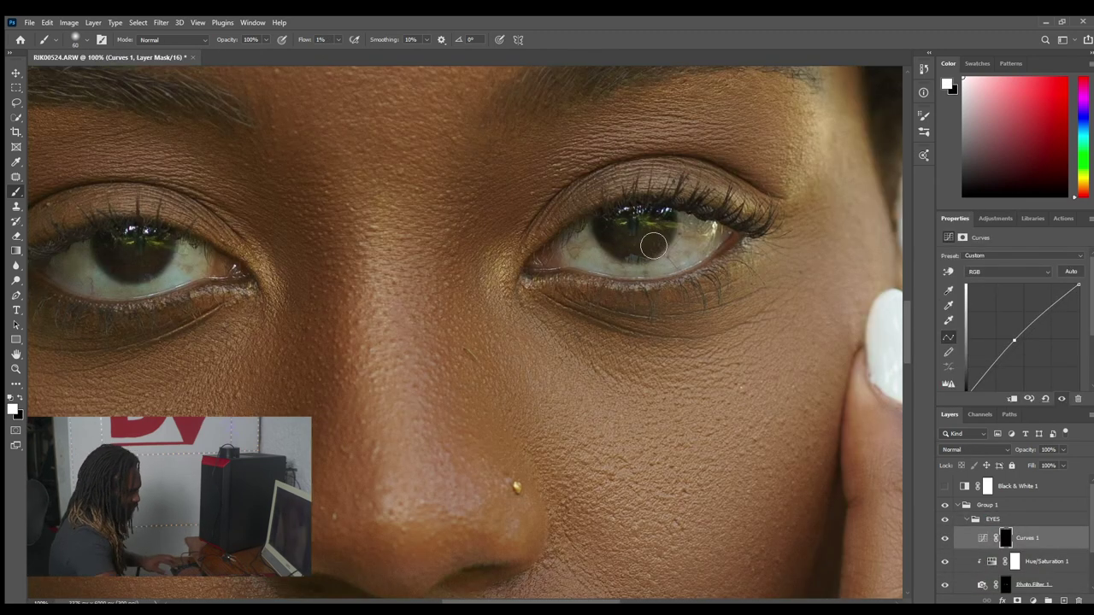
key(ctrl+0)
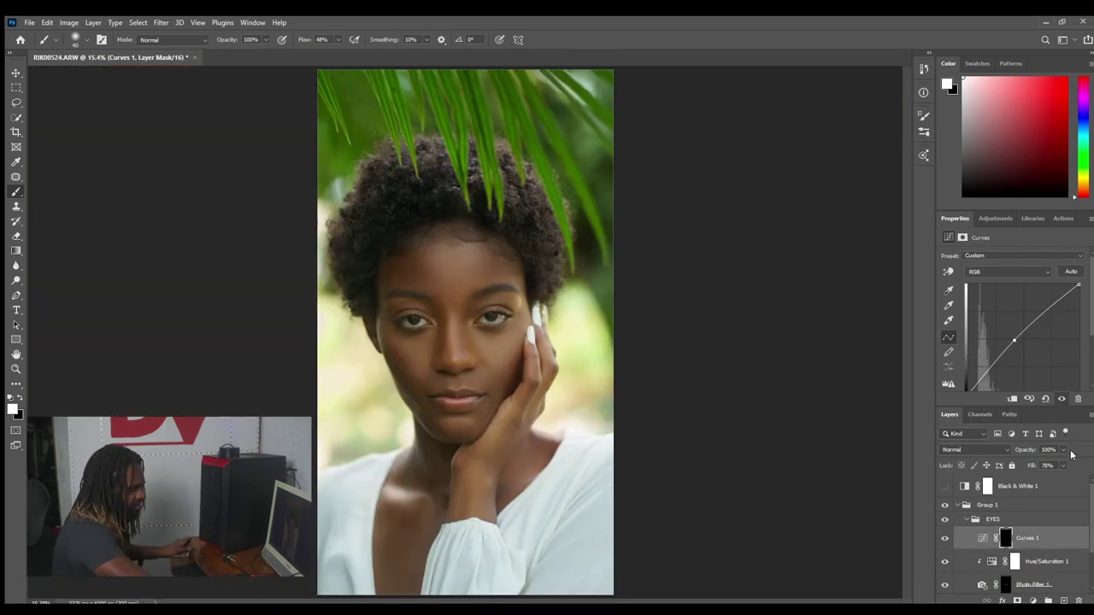
Step: Add a Color Lookup adjustment layer above Curves 1 in the EYES group
click(995, 219)
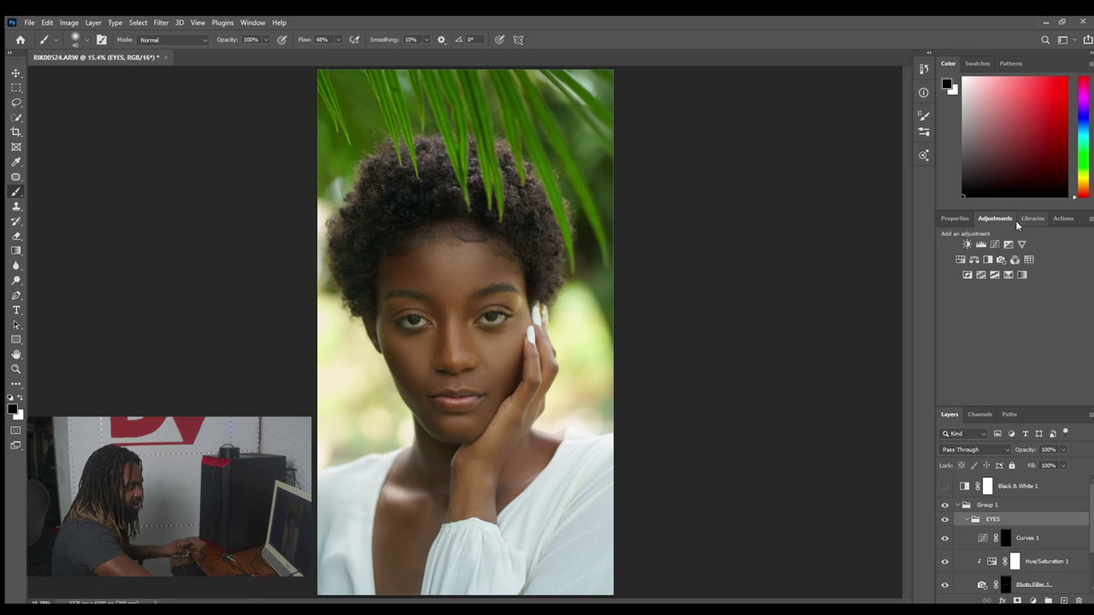
click(1029, 259)
key(x)
click(995, 219)
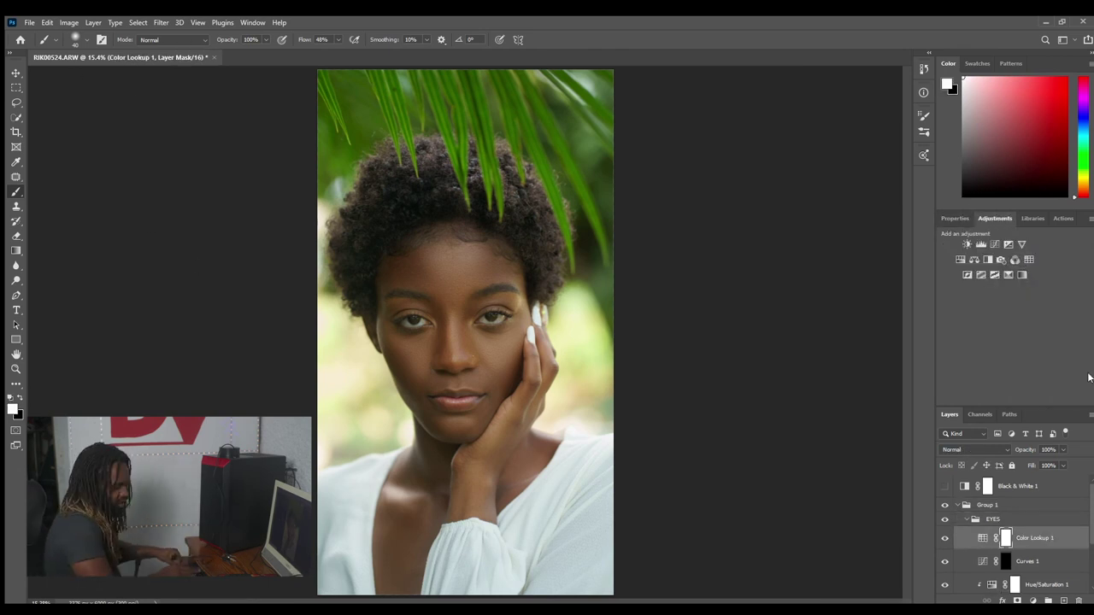
Step: Stamp all visible layers into a new layer above Group 1 and add a black-to-gold Gradient Map over it in Soft Light mode
key(ctrl+shift+alt+e)
key(x)
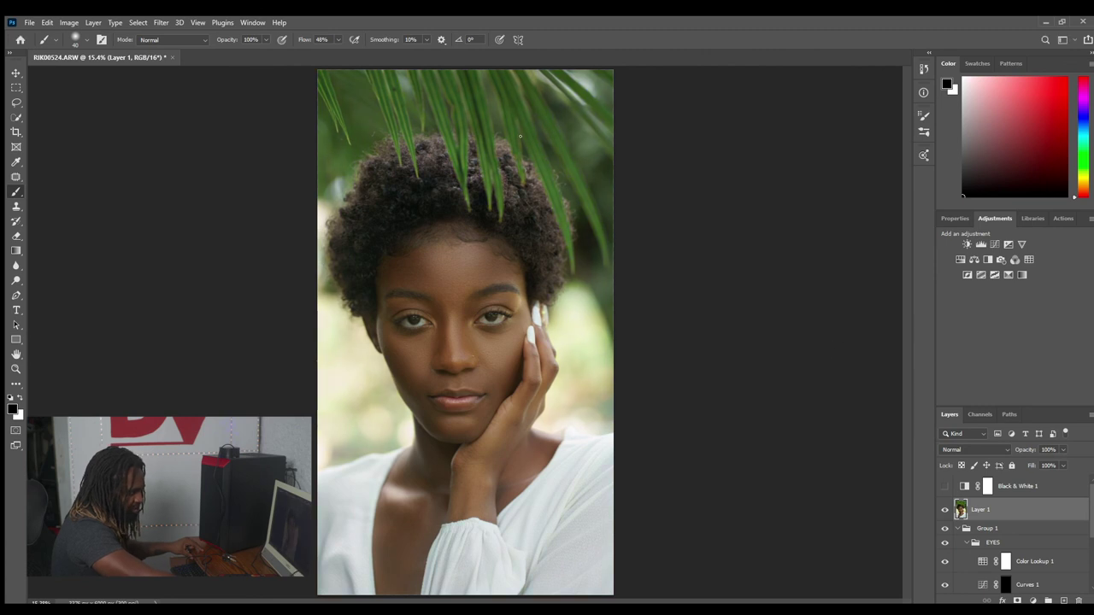
click(1009, 274)
key(shift+alt+f)
key(h)
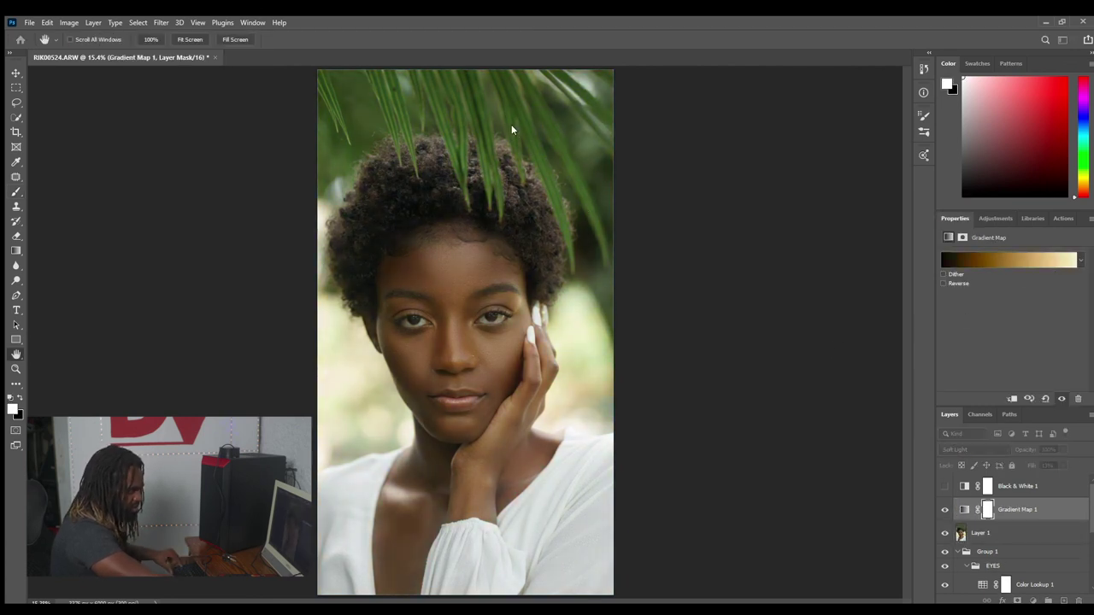
Step: Combine all retouching and color layers above the Background in a new group and toggle its visibility to compare before and after
key(b)
key(alt+bracketleft)
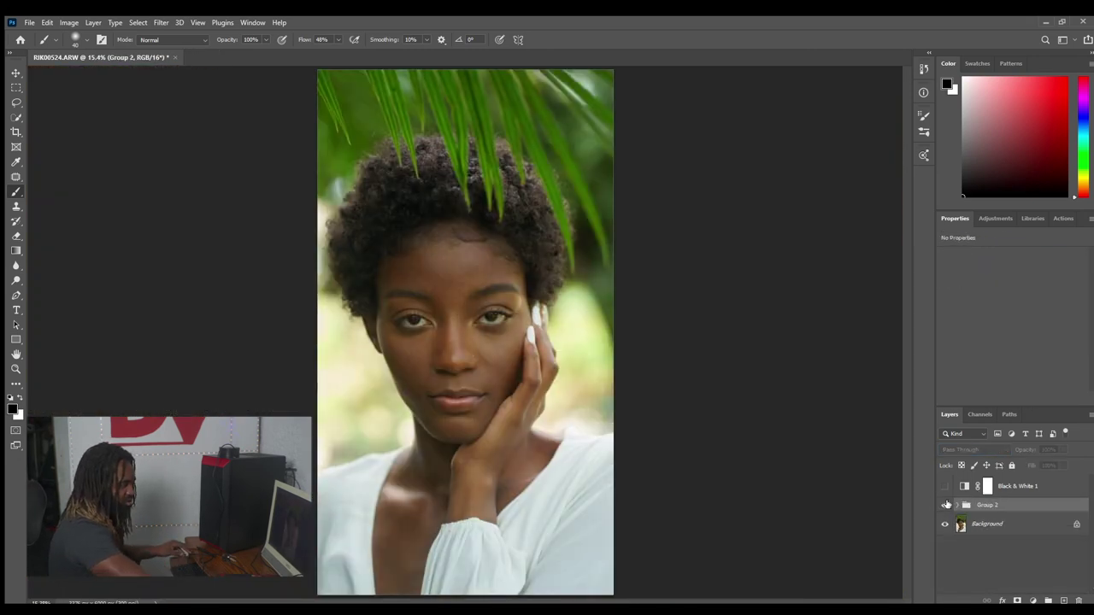
click(944, 505)
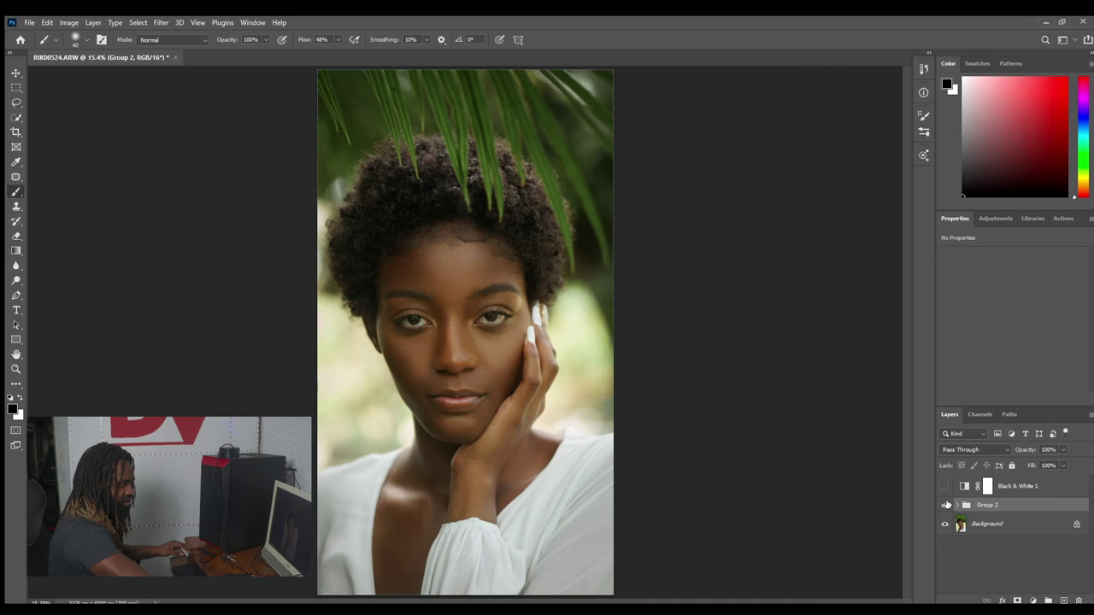
click(946, 505)
click(947, 505)
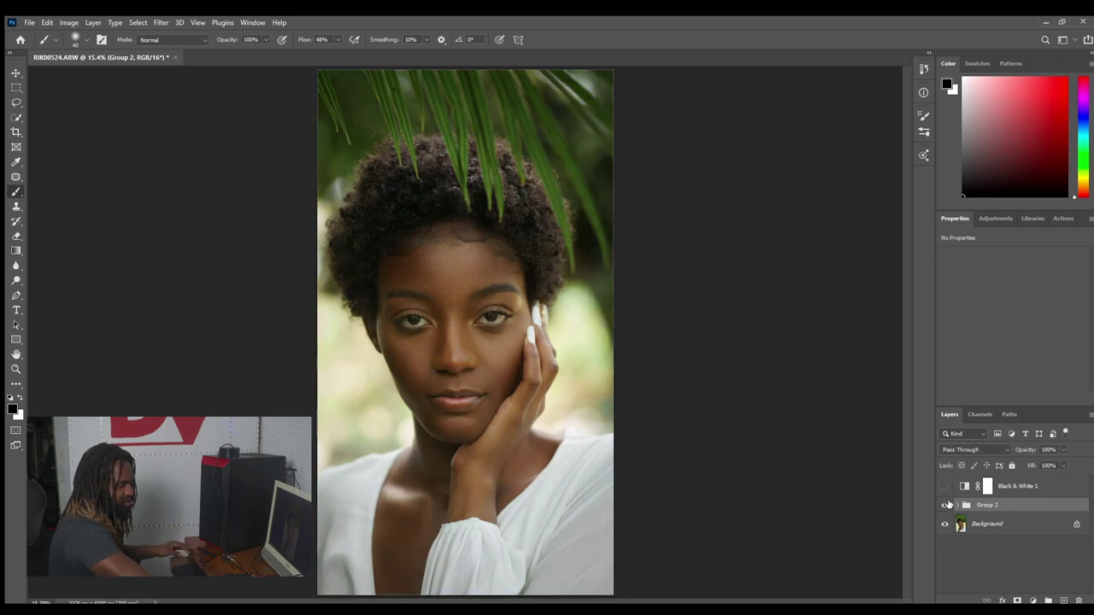